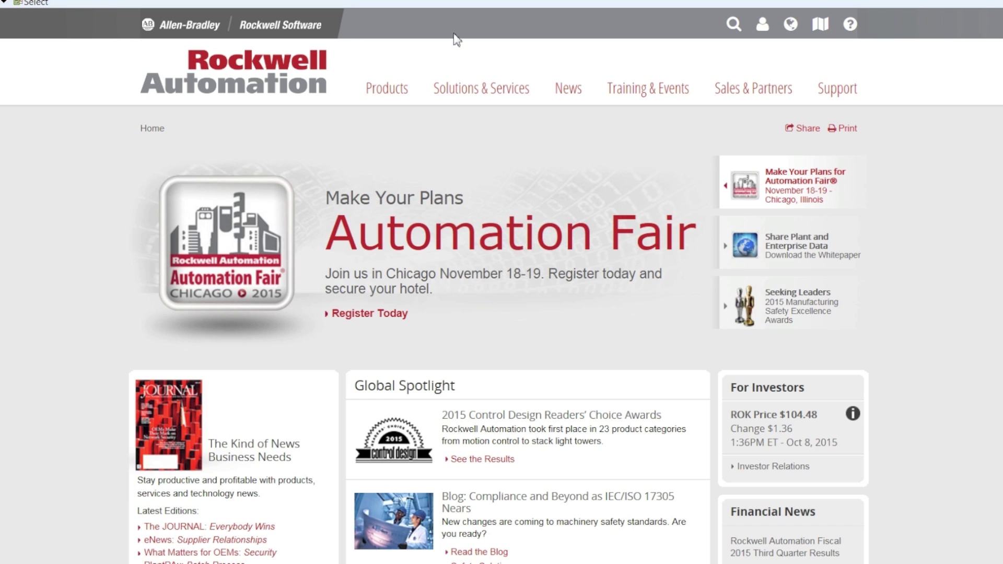
Switch to RSLinx Classic and browse the backplane modules behind the 1756-EN2T at 10.88.108.68 on AB_ETHIP-1
key(alt+Tab)
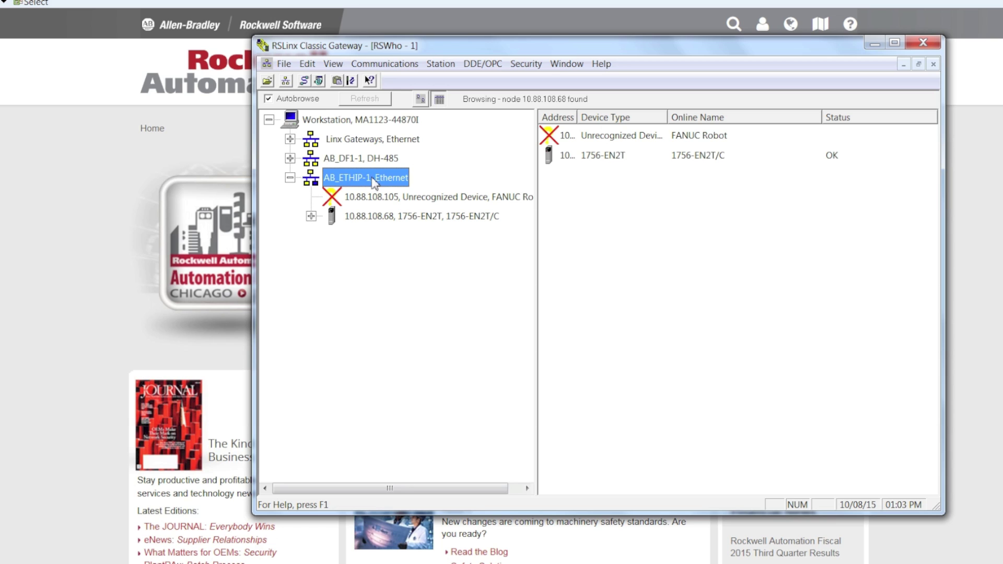
click(316, 217)
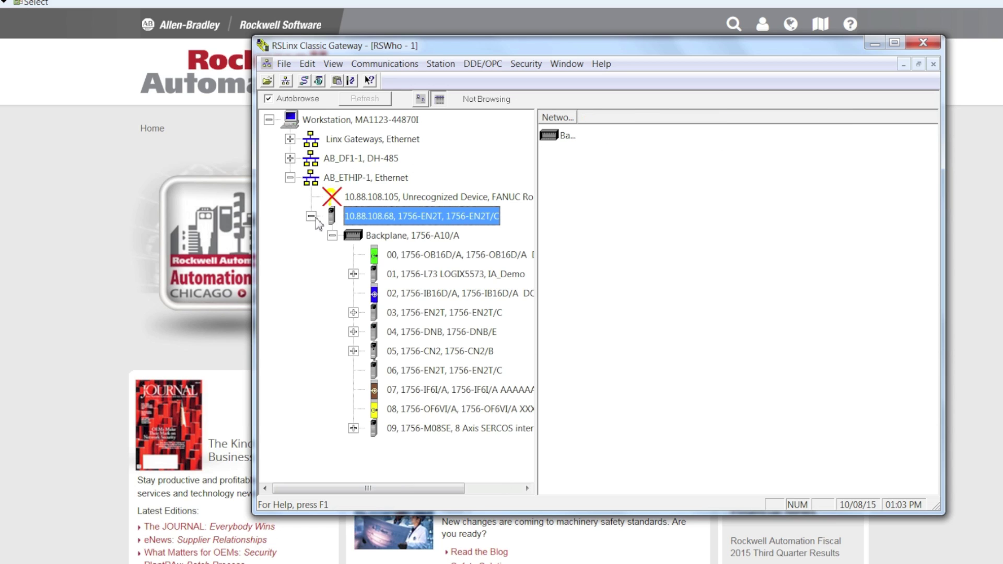
click(391, 240)
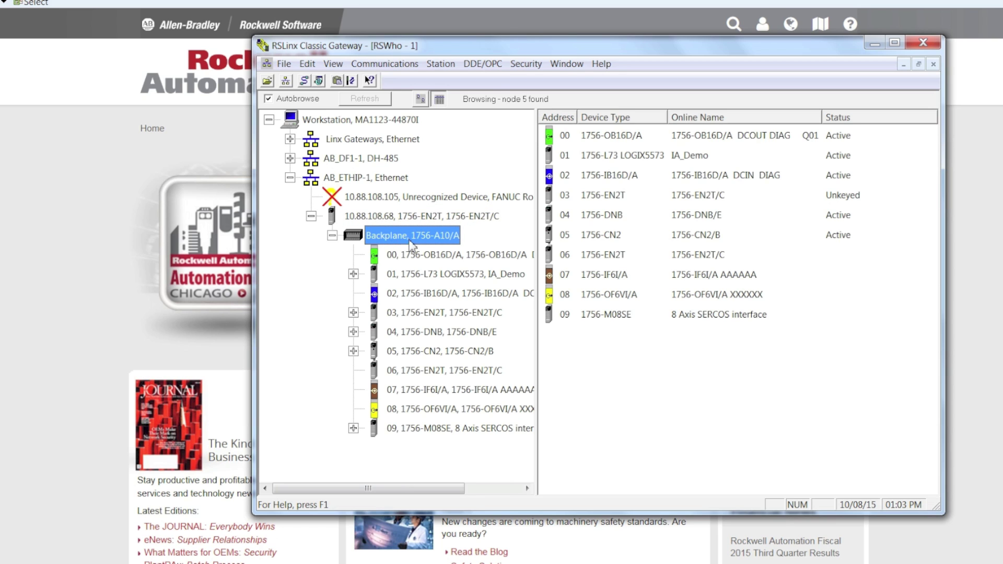
Check the firmware revision in the device properties of the 1756-EN2T module in slot 06
click(600, 257)
right_click(602, 255)
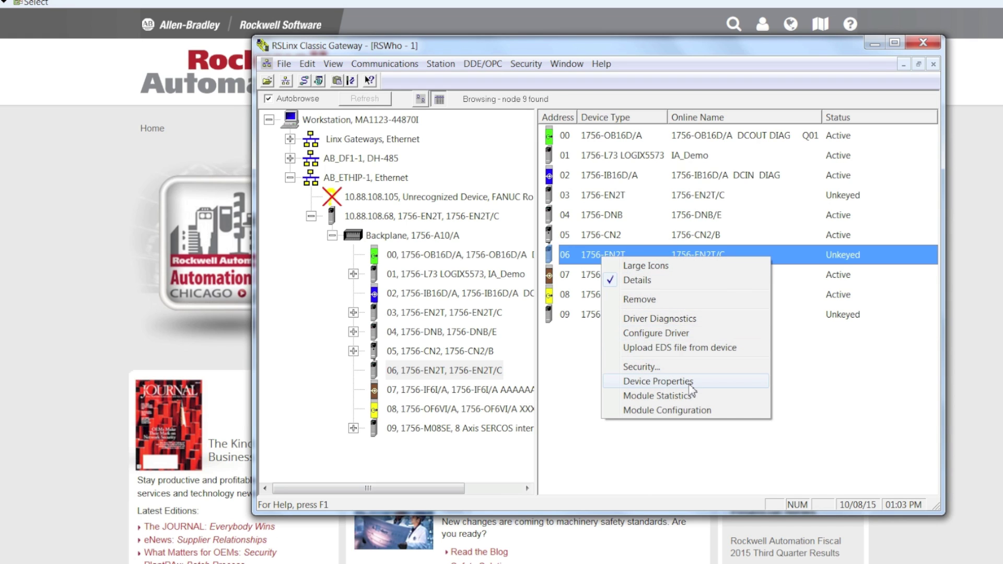
click(658, 381)
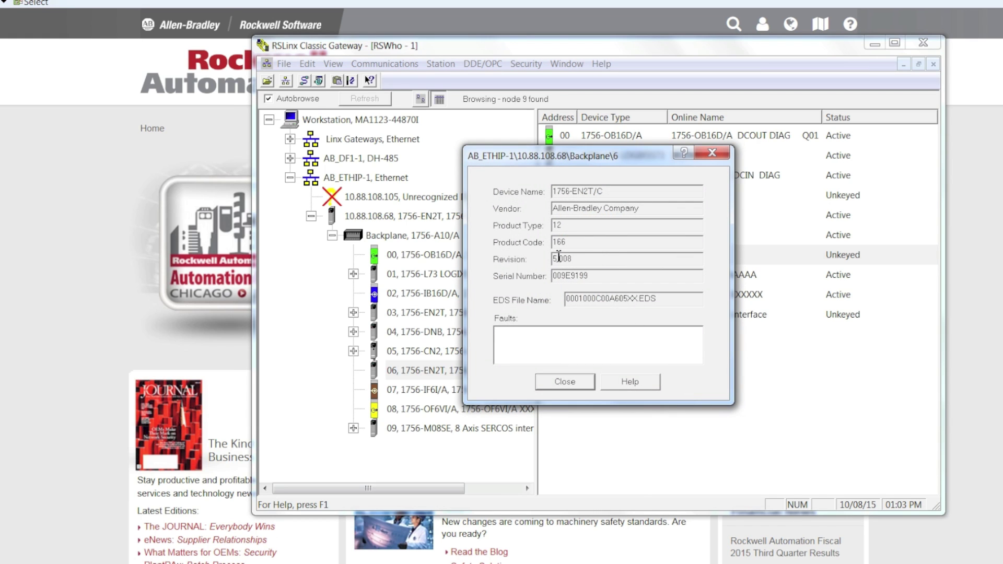
click(585, 380)
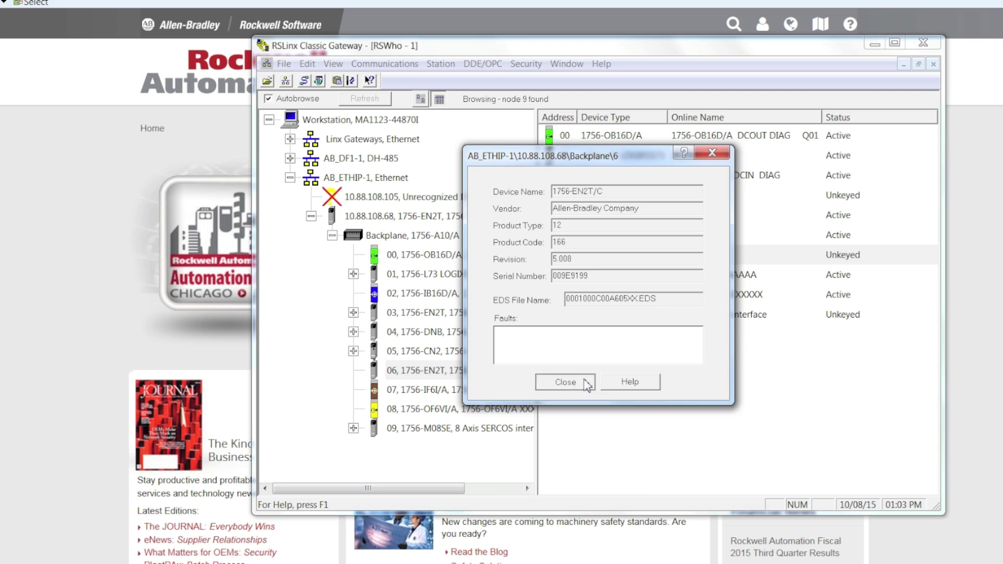
Check the firmware revision in the device properties of the 1756-EN2T in slot 03, and close RSLinx Classic
click(614, 201)
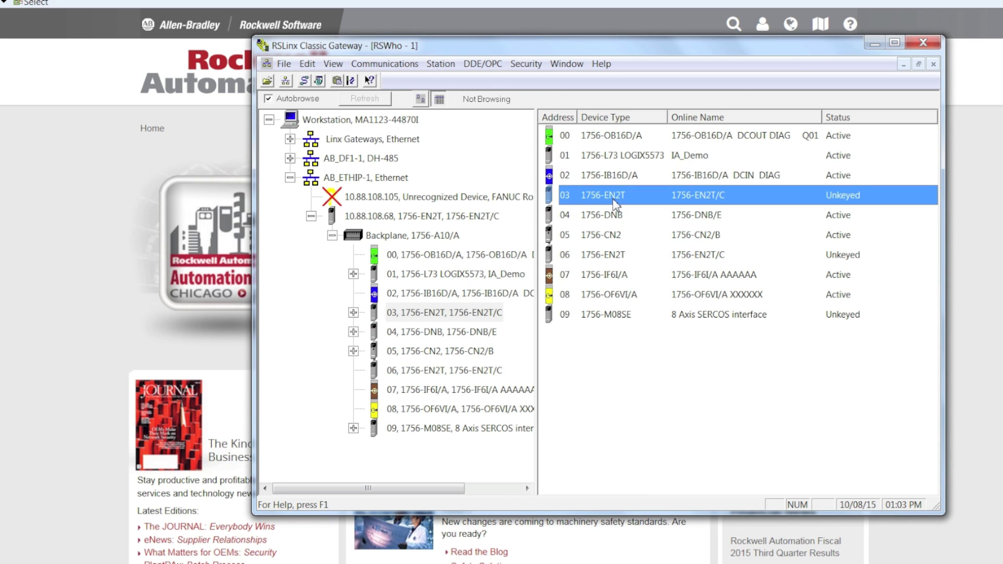
right_click(615, 199)
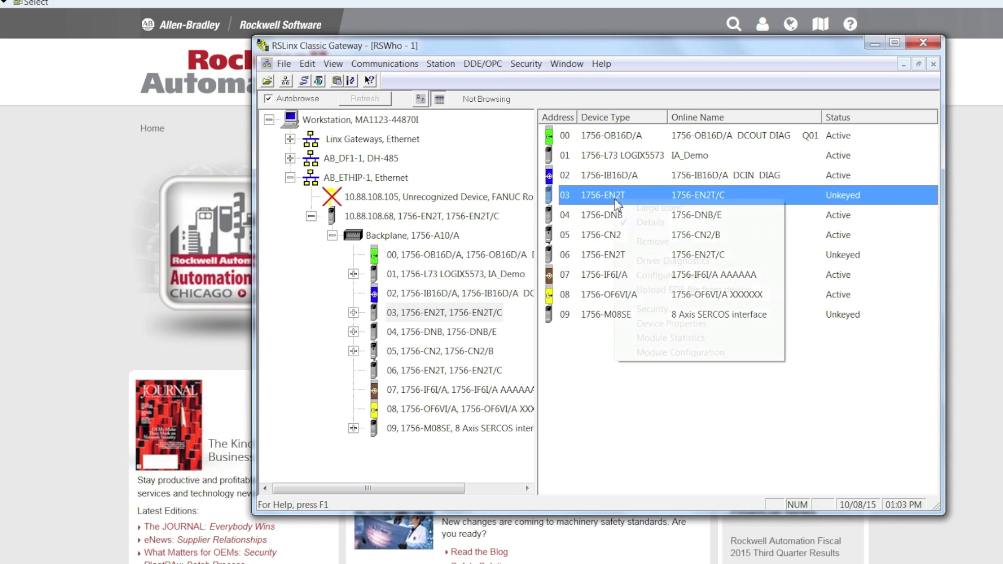
click(669, 324)
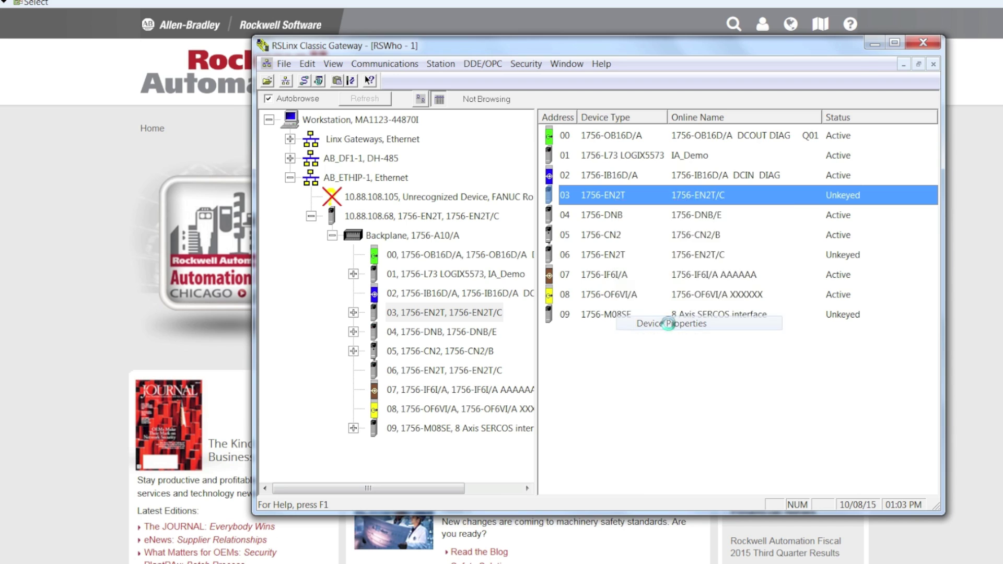
drag(596, 260, 548, 260)
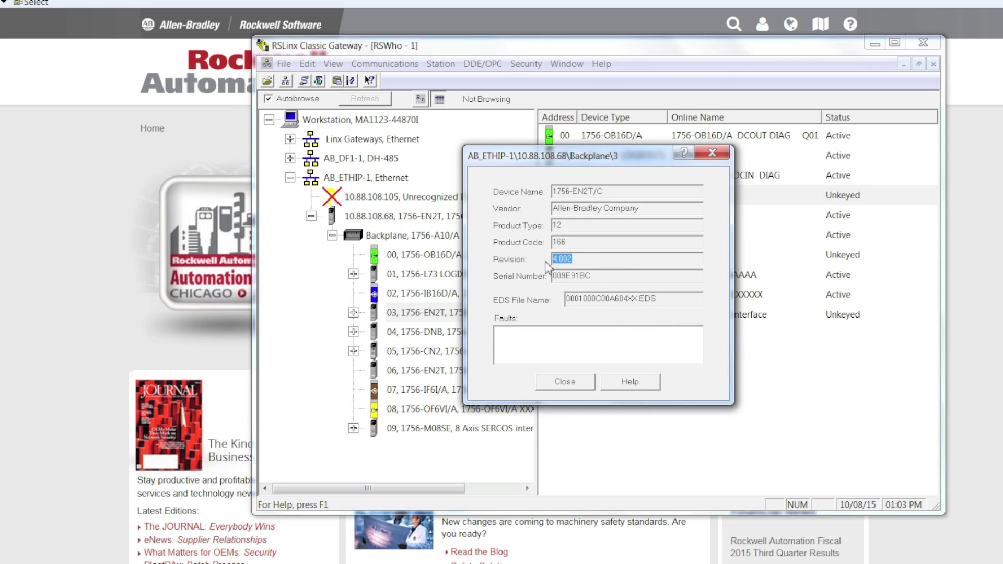
click(571, 387)
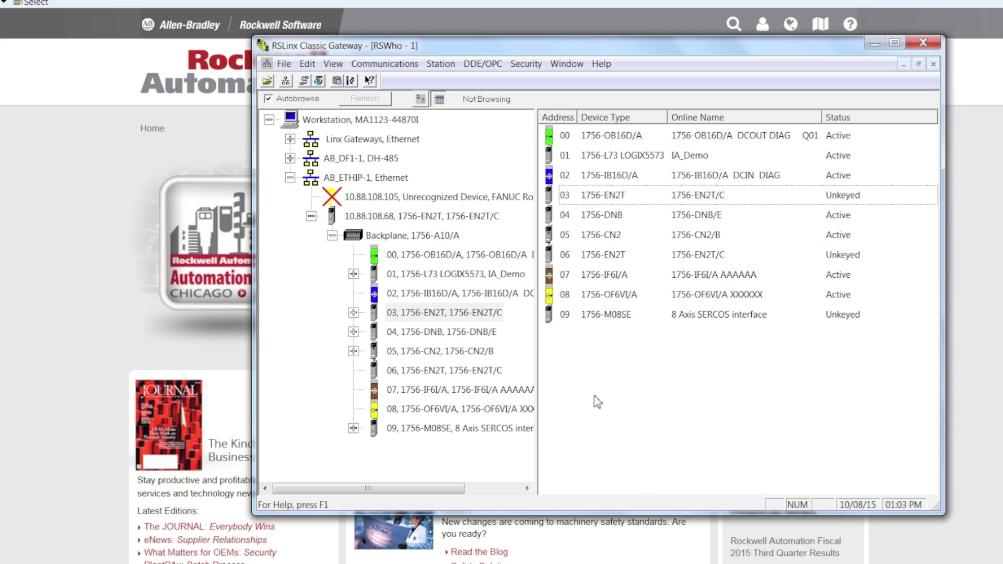
click(924, 42)
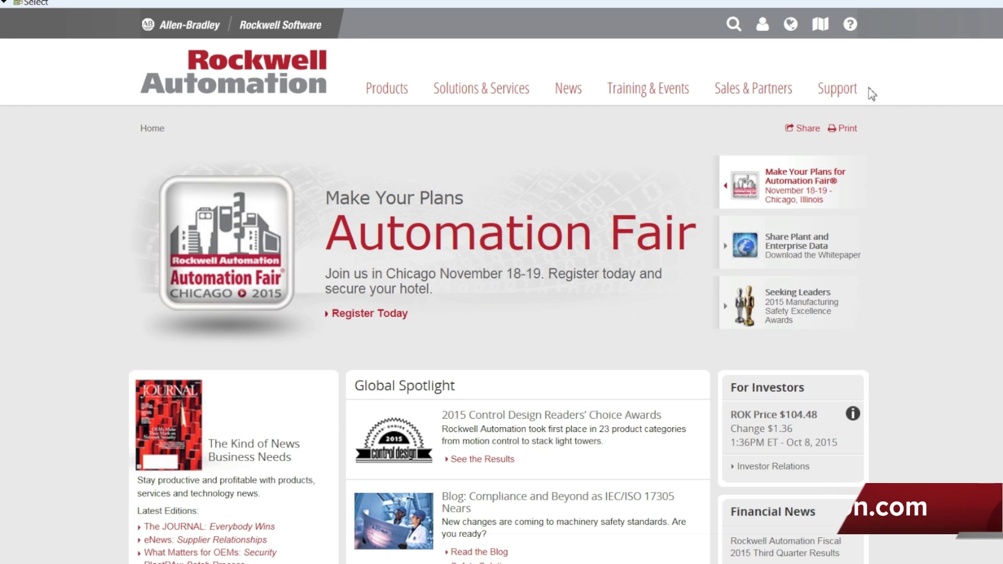
Open the Find Downloads page of the Product Compatibility and Download Center from the site's Firmware Updates support page
click(842, 91)
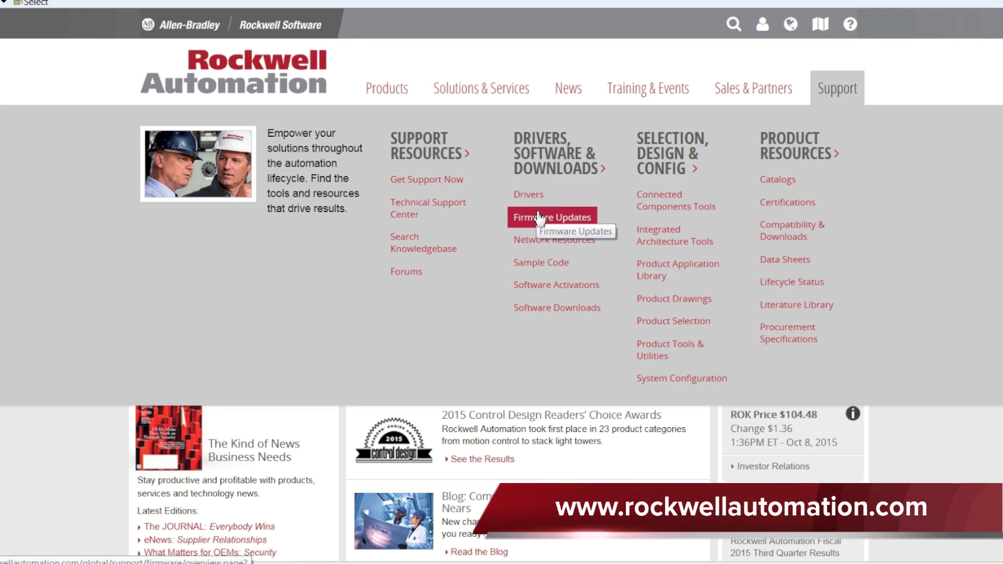
click(569, 225)
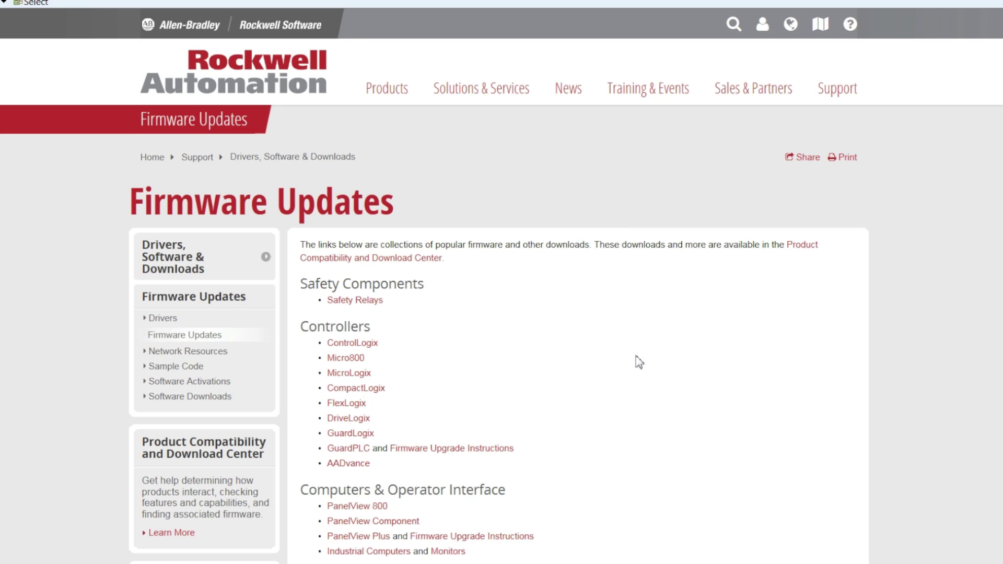
click(805, 251)
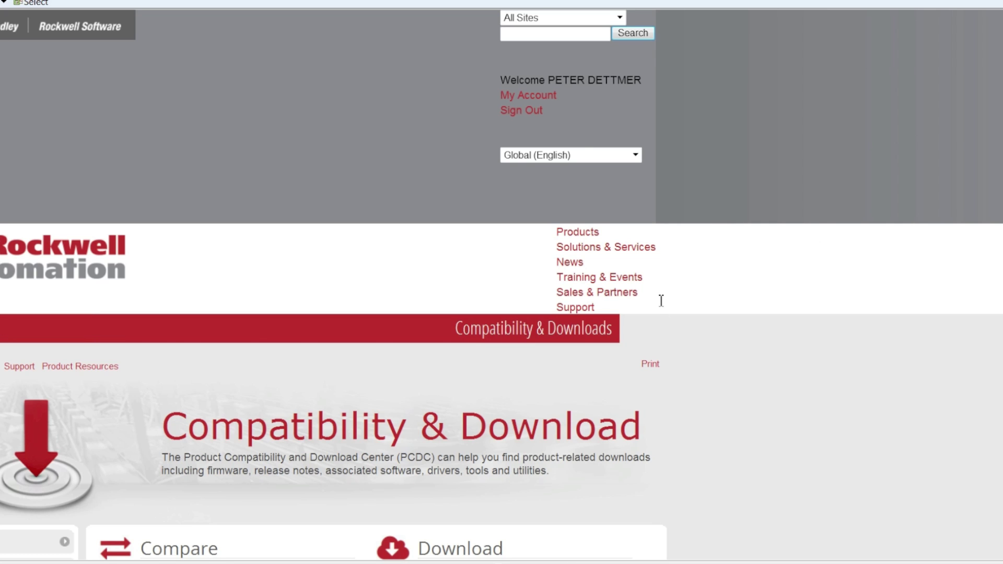
scroll(459, 364, down, 3)
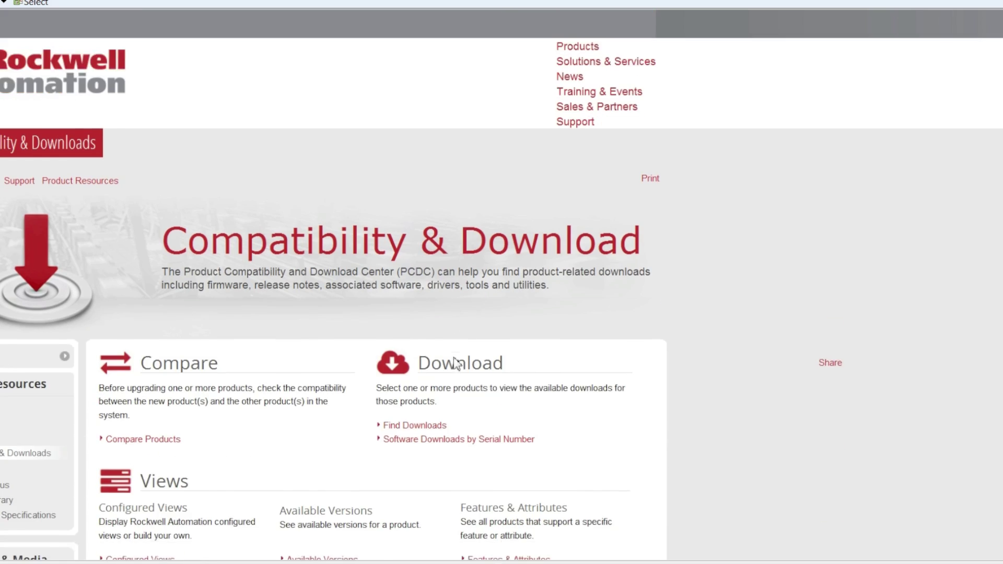
scroll(456, 363, down, 3)
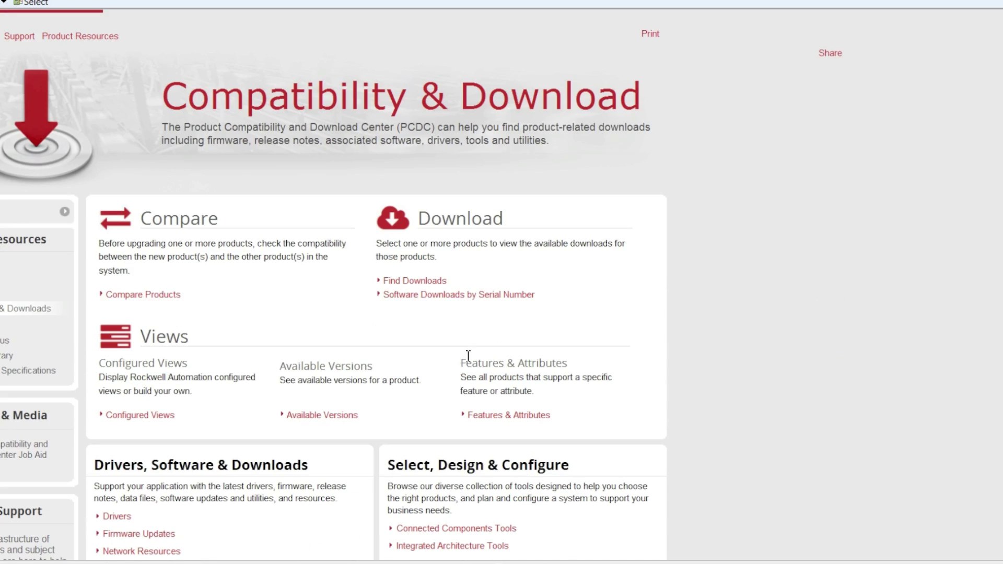
click(424, 287)
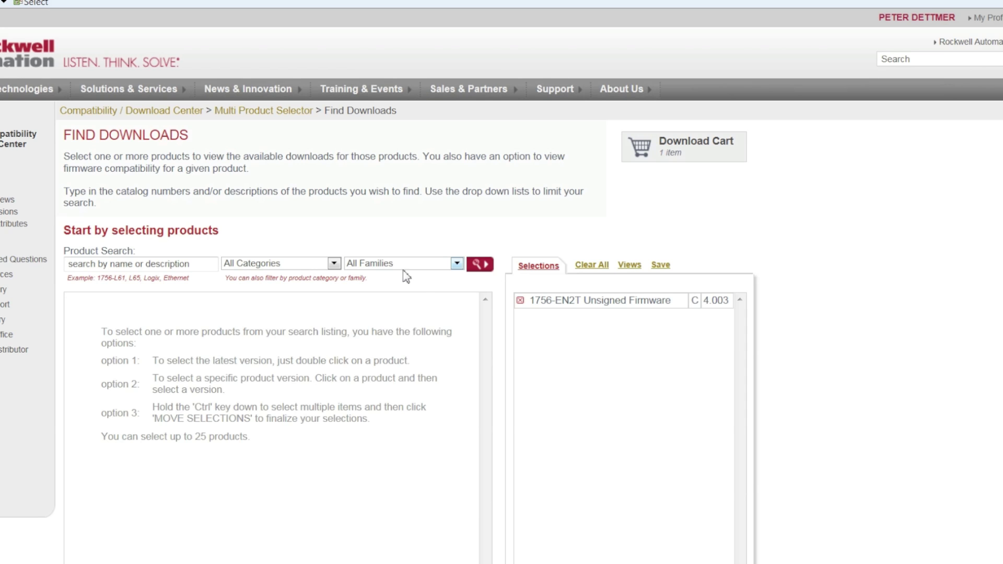
Search the products for 1756-en2t and add 1756-EN2T Unsigned Firmware, series C, version 5.008, to the selections
click(121, 262)
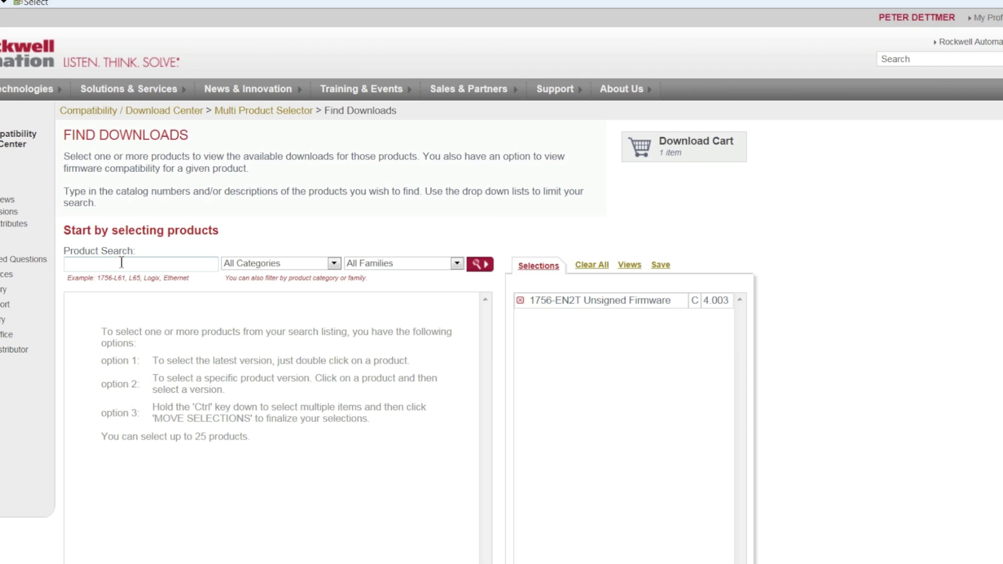
text(175)
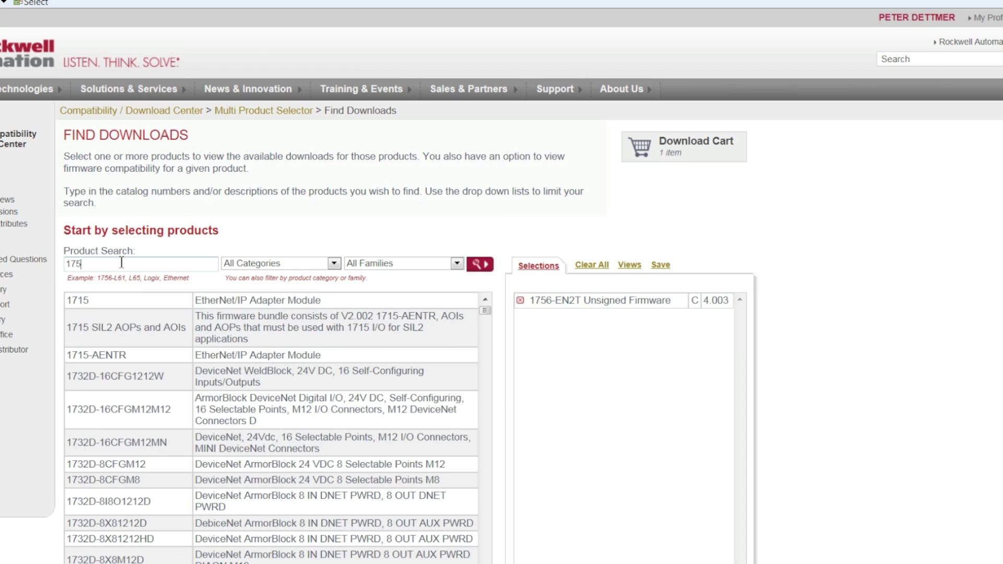
text(6-en2t)
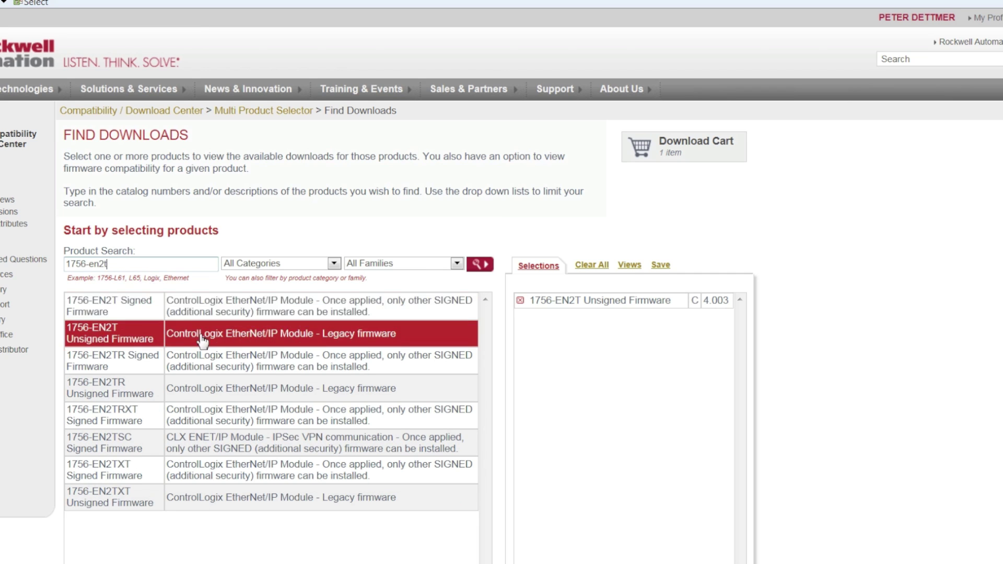
click(137, 335)
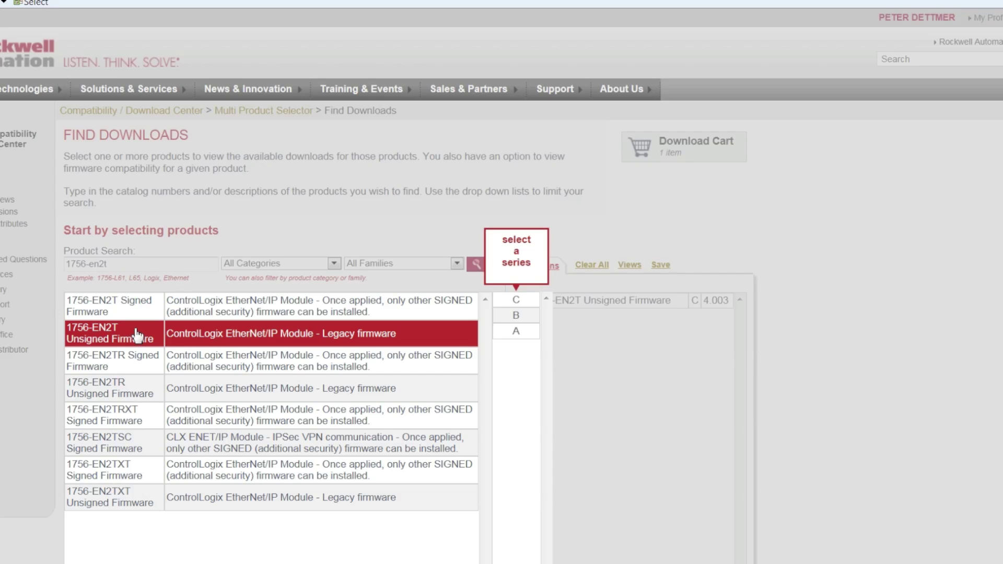
click(522, 304)
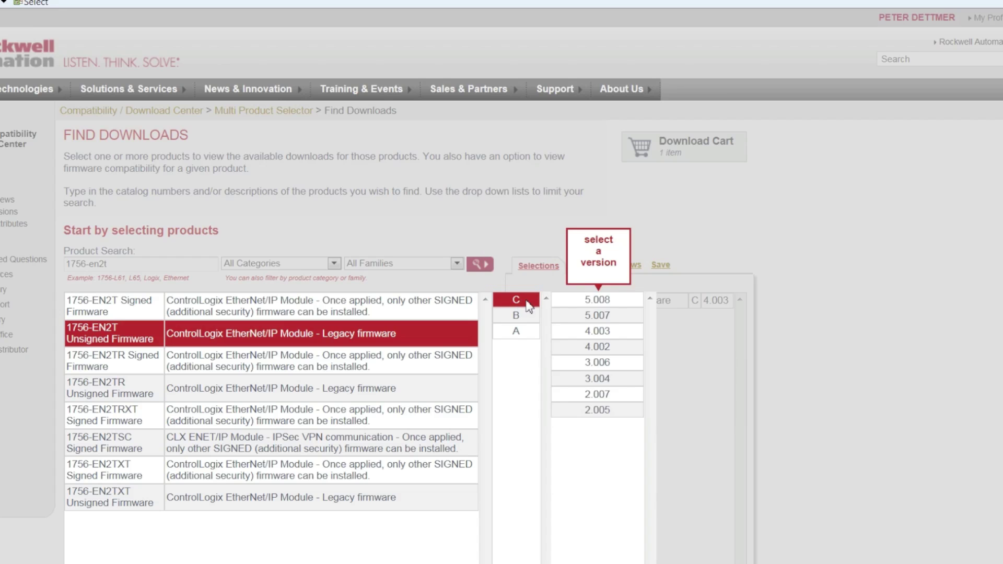
click(590, 302)
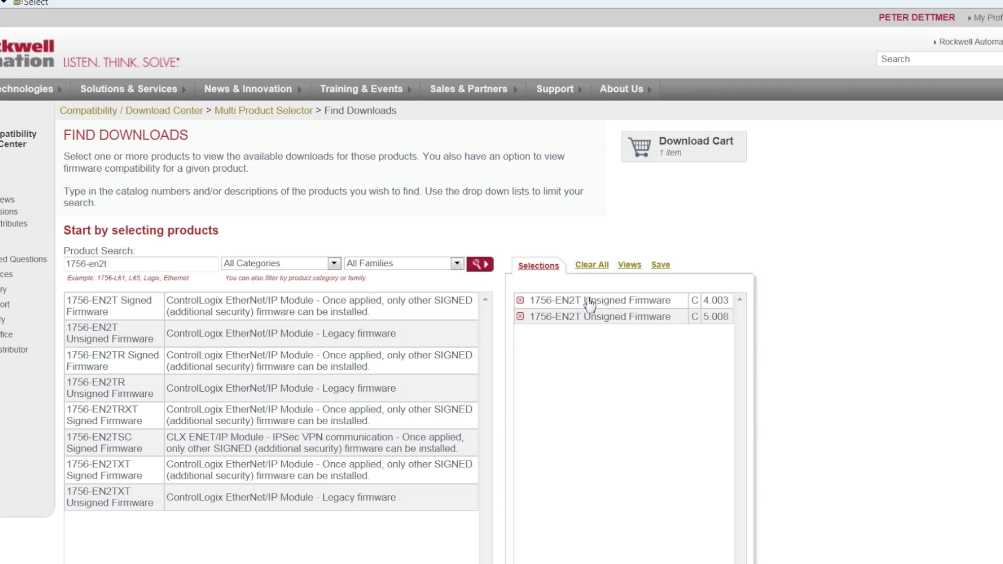
Remove the version 4.003 firmware from the selections and add the Firmware Only download for version 5.008 to the cart
click(520, 302)
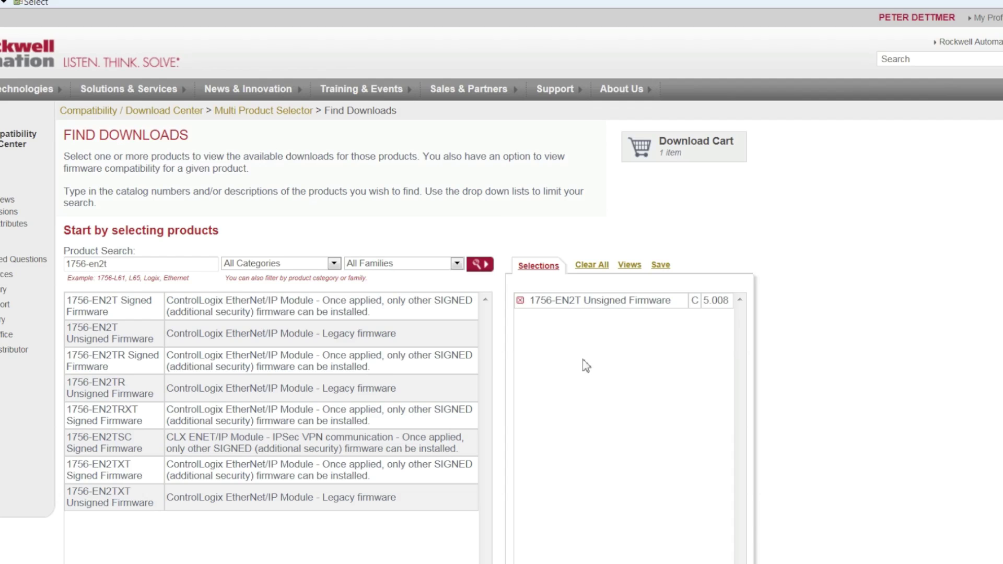
scroll(586, 365, down, 2)
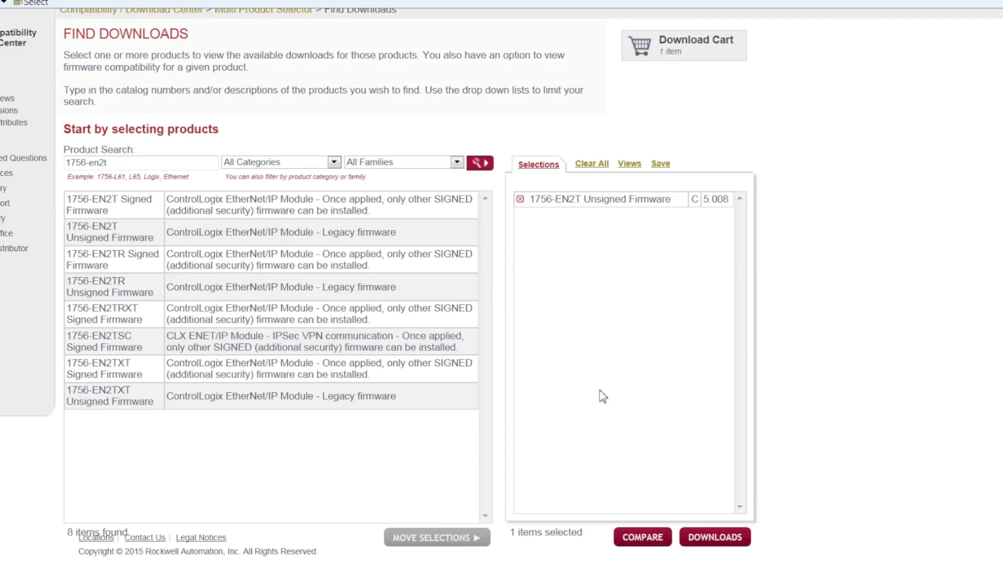
click(725, 541)
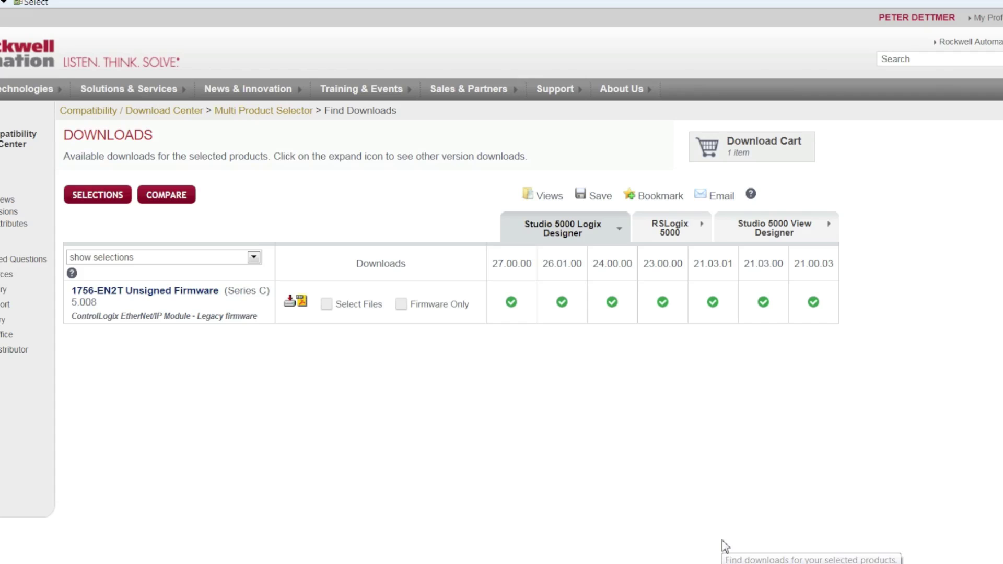
click(401, 304)
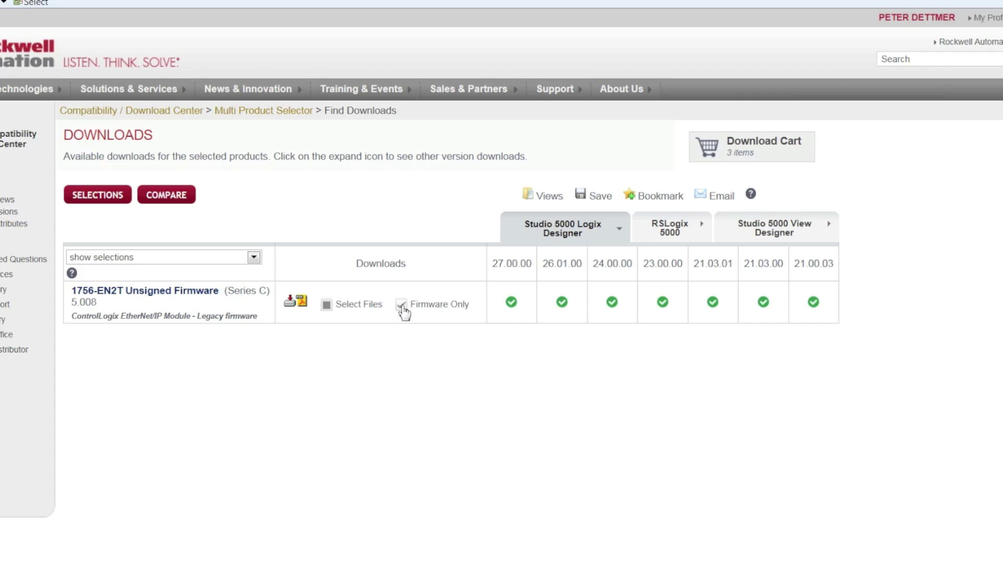
Exclude the 1756-EN2T V 4.003 firmware and the Enhanced Redundancy Bundle from the download cart, and proceed with the download
click(740, 154)
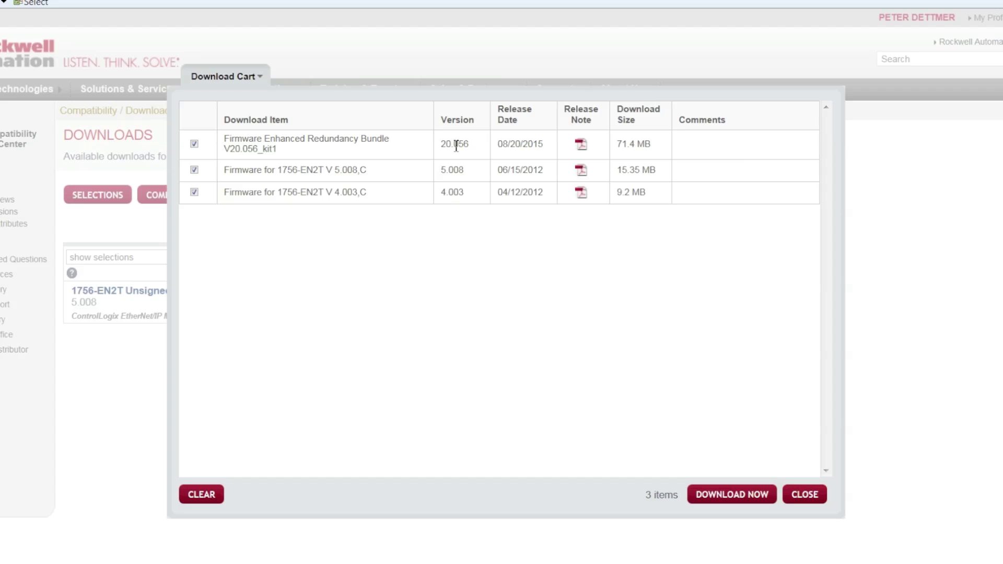
click(195, 192)
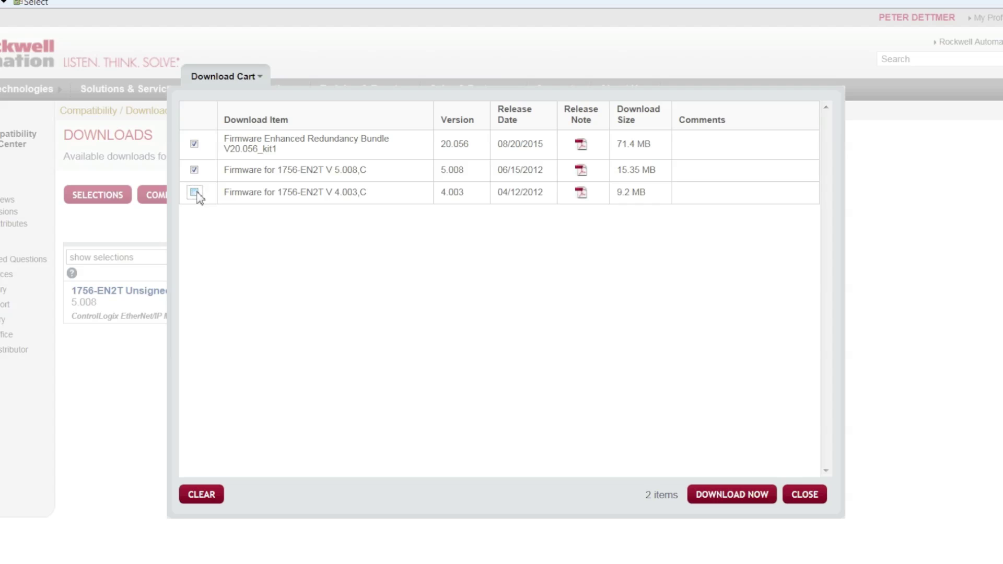
click(195, 146)
click(734, 495)
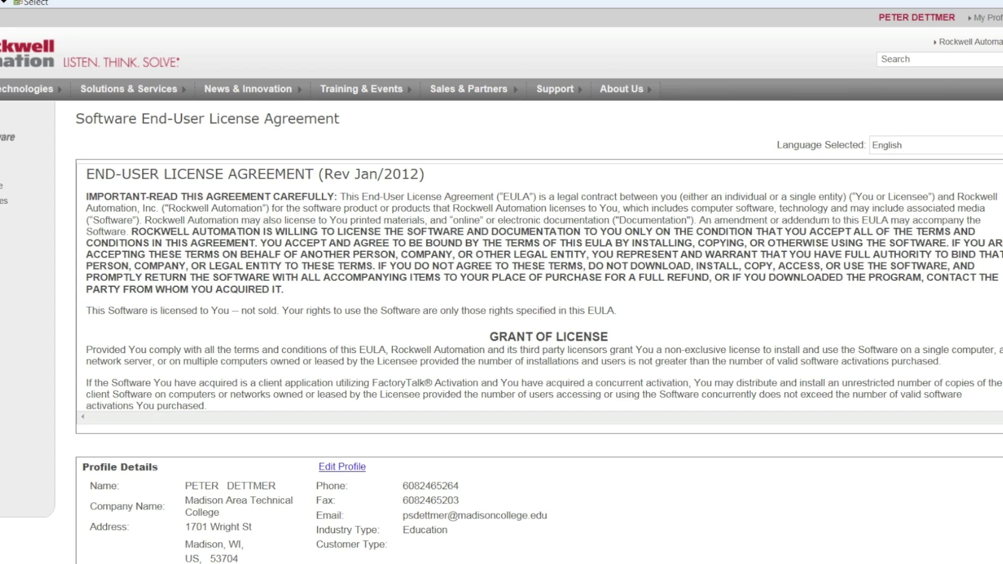
Accept the end-user license agreement and save 1756-EN2x_5.008.FW.exe through Direct Download
scroll(502, 282, down, 3)
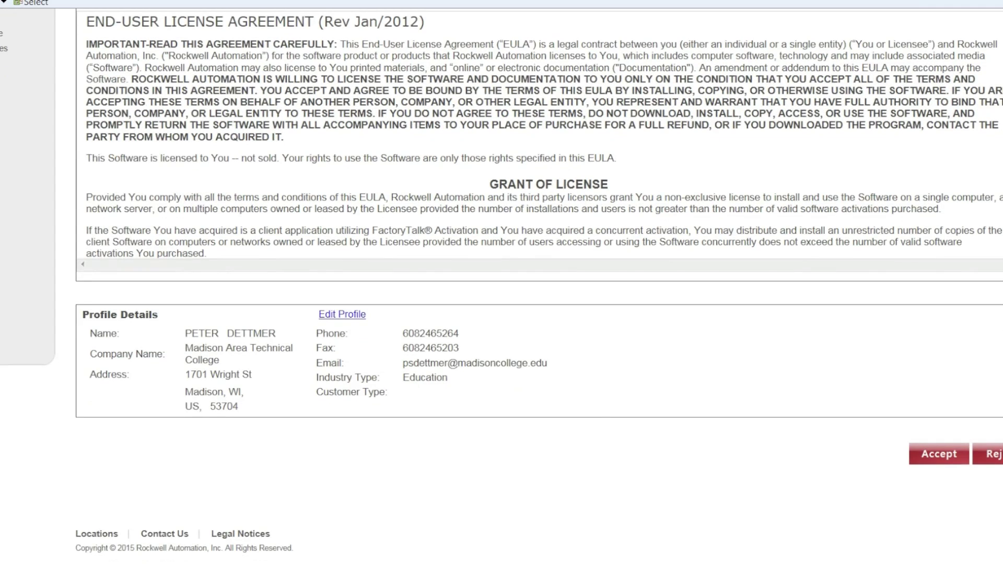
click(931, 454)
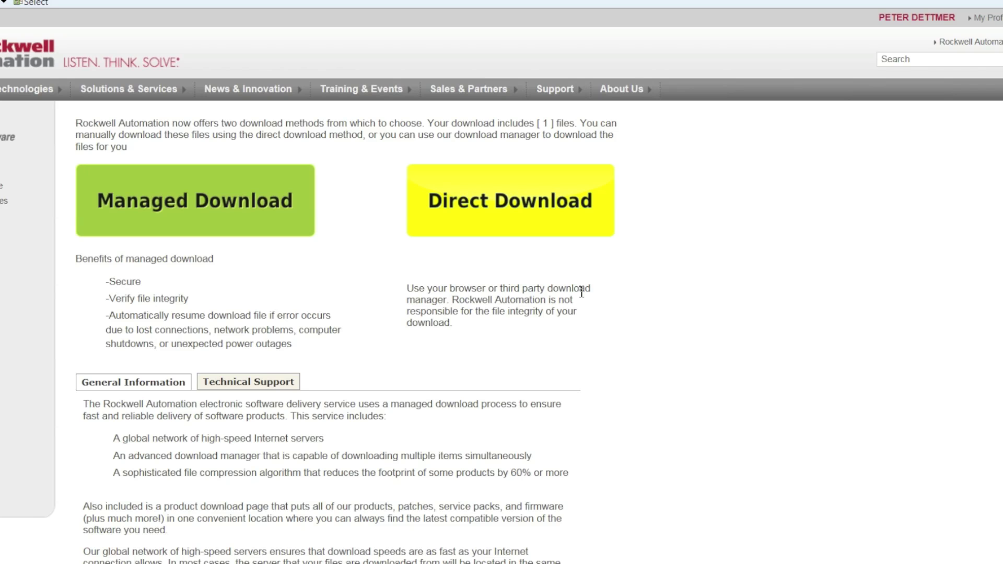
click(497, 206)
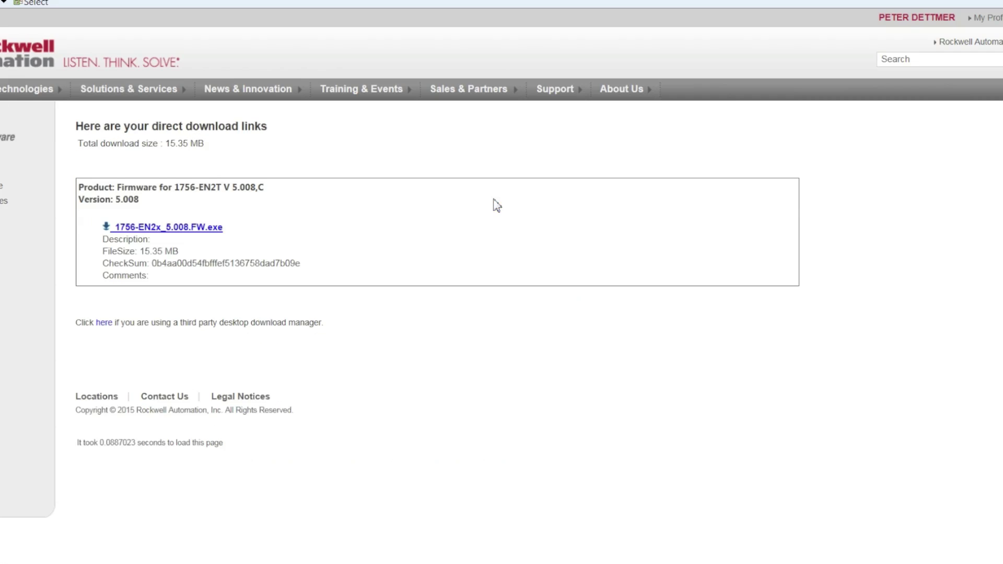
click(209, 227)
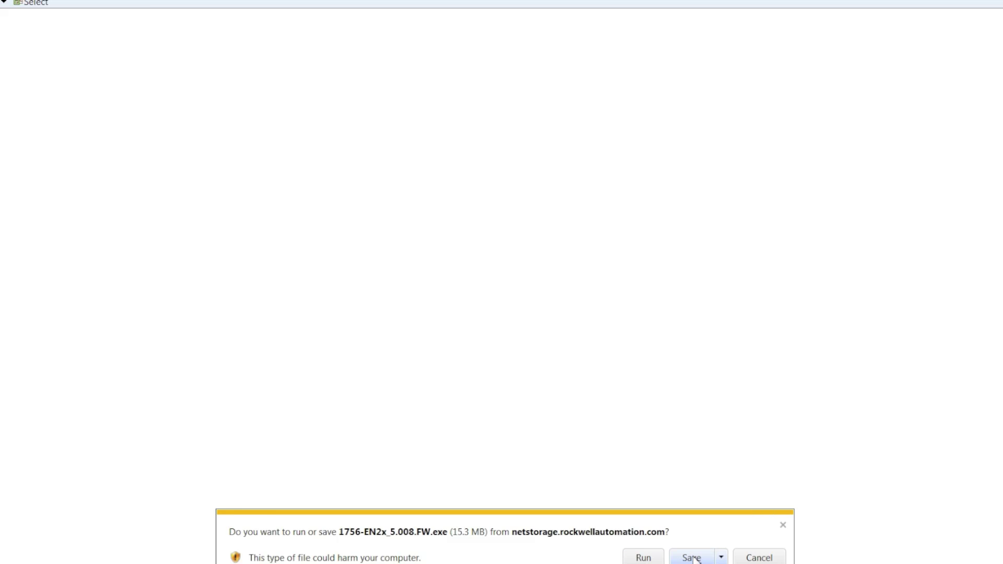
click(692, 558)
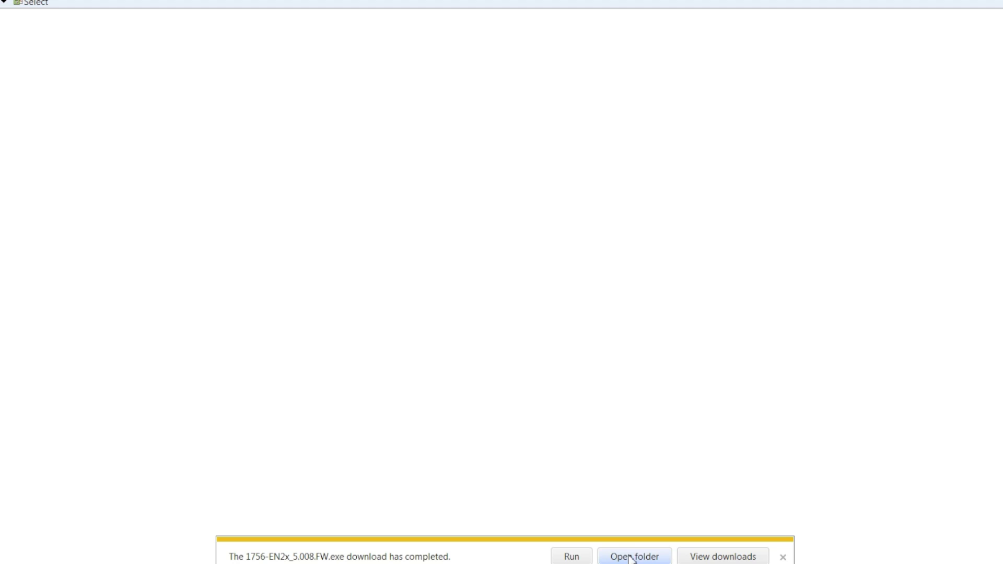
Extract 1756-EN2x_5.008.FW.exe into the Downloads folder and check the contents of the 1756-EN2x_5.008 folder
click(632, 558)
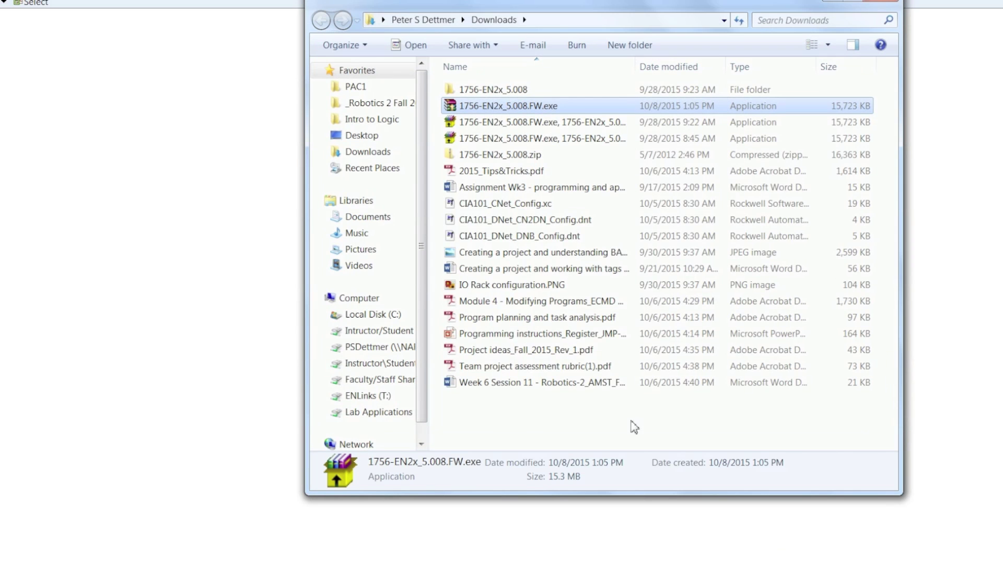
double_click(541, 107)
click(549, 291)
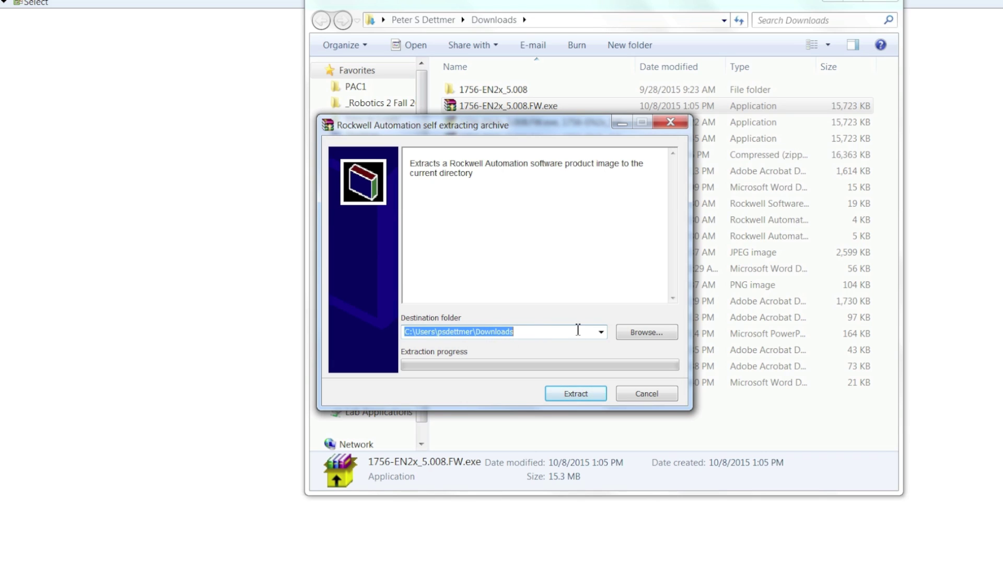
click(581, 393)
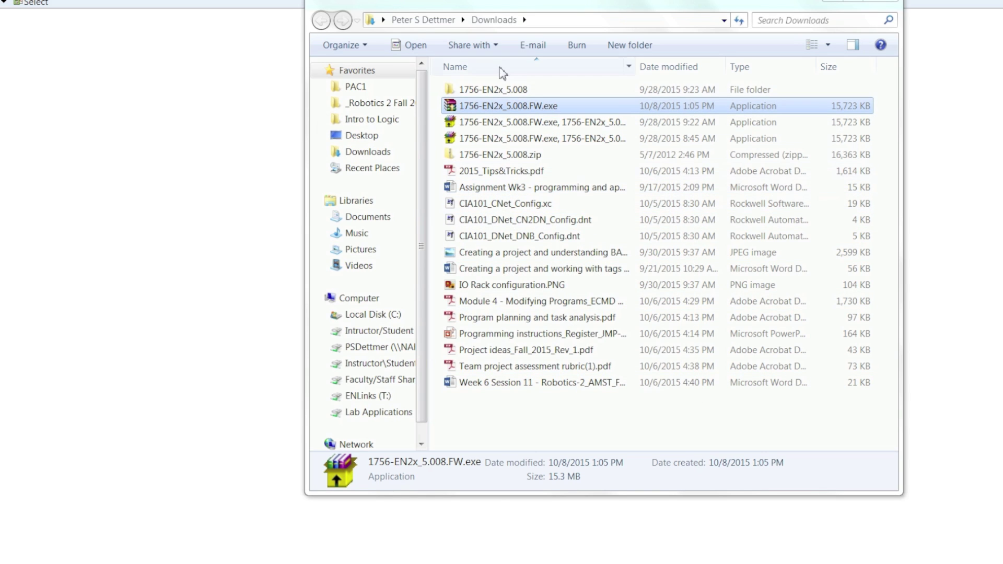
double_click(509, 90)
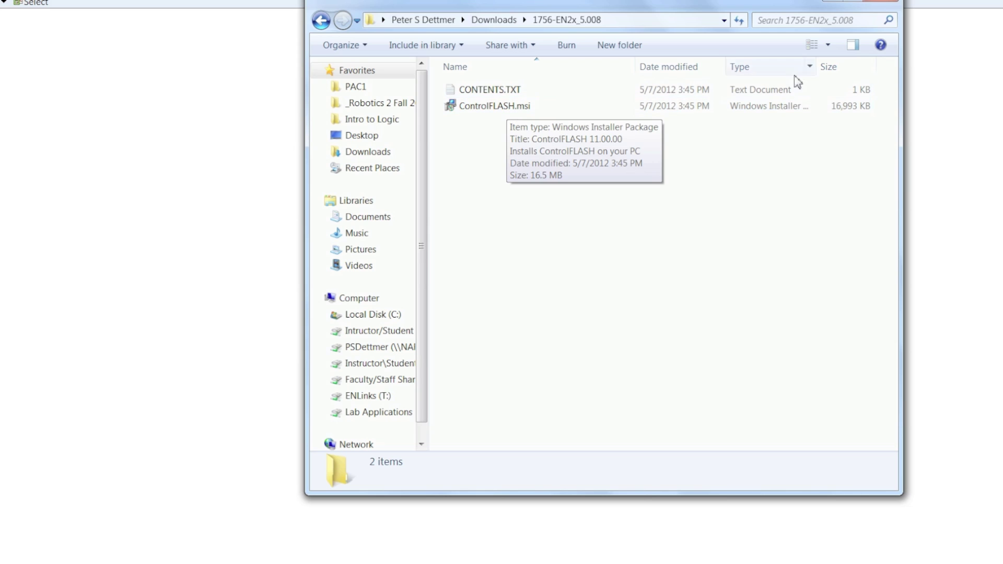
click(887, 2)
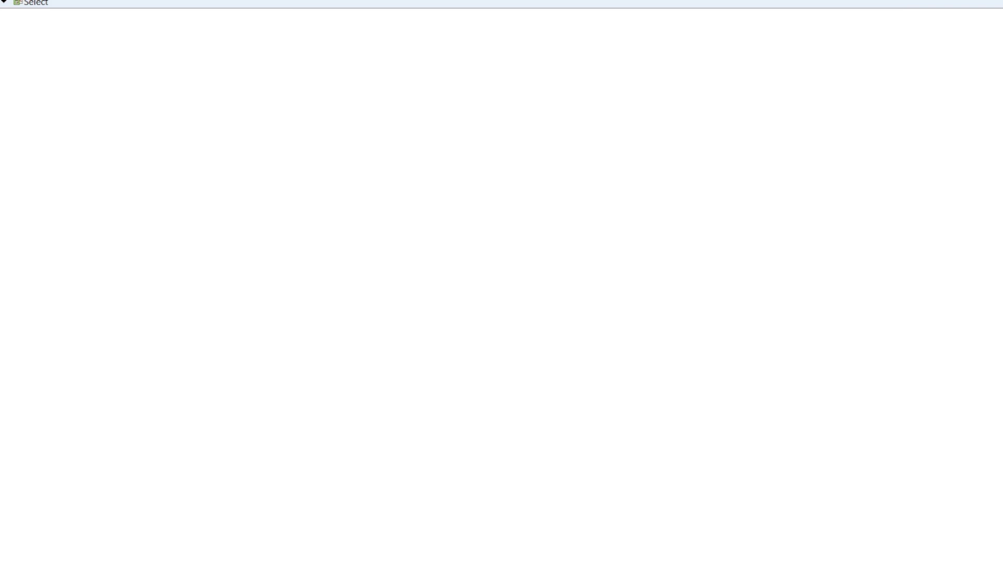
Start ControlFLASH from the FLASH Programming Tools and use the Local FactoryTalk Directory
key(super)
click(6, 523)
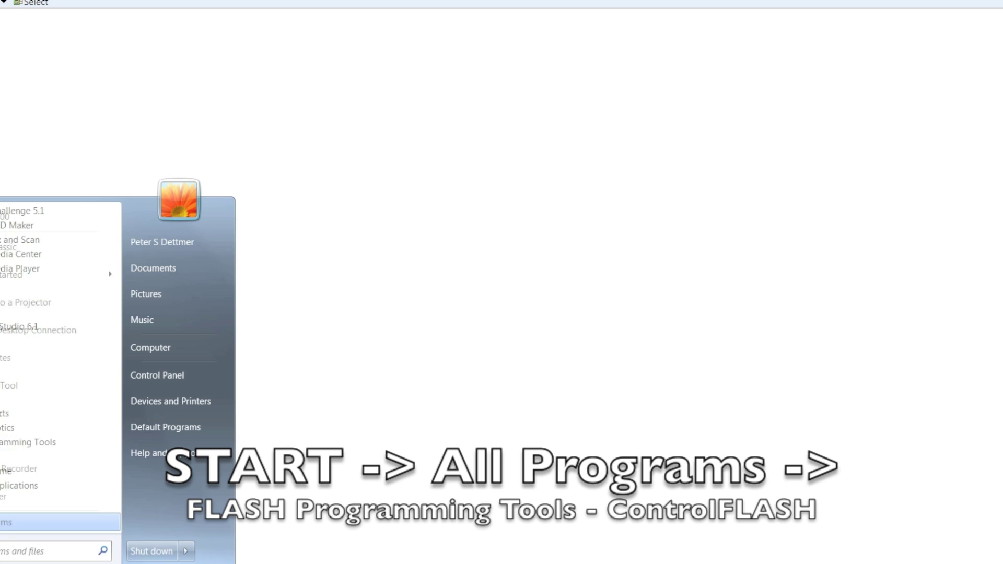
click(13, 447)
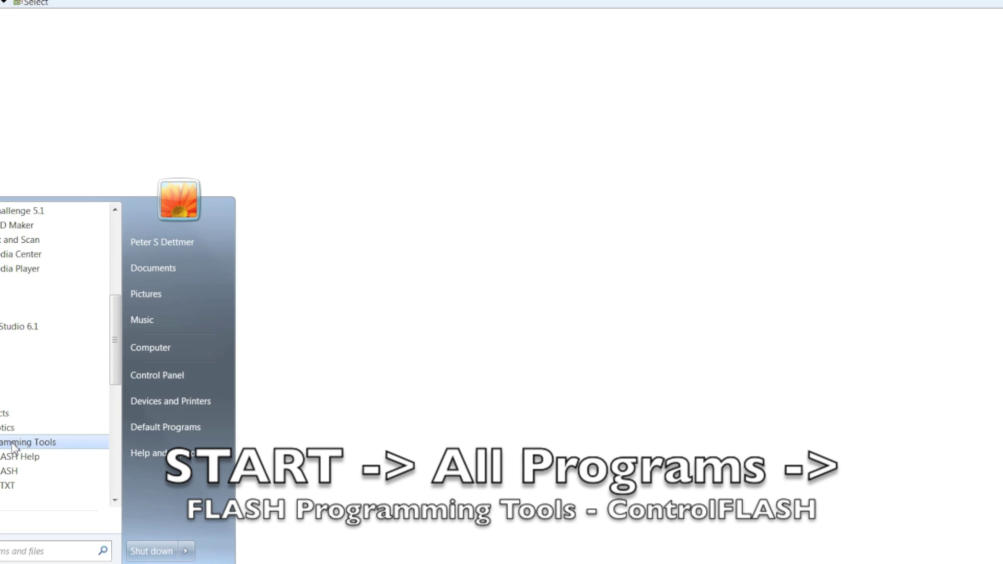
click(7, 473)
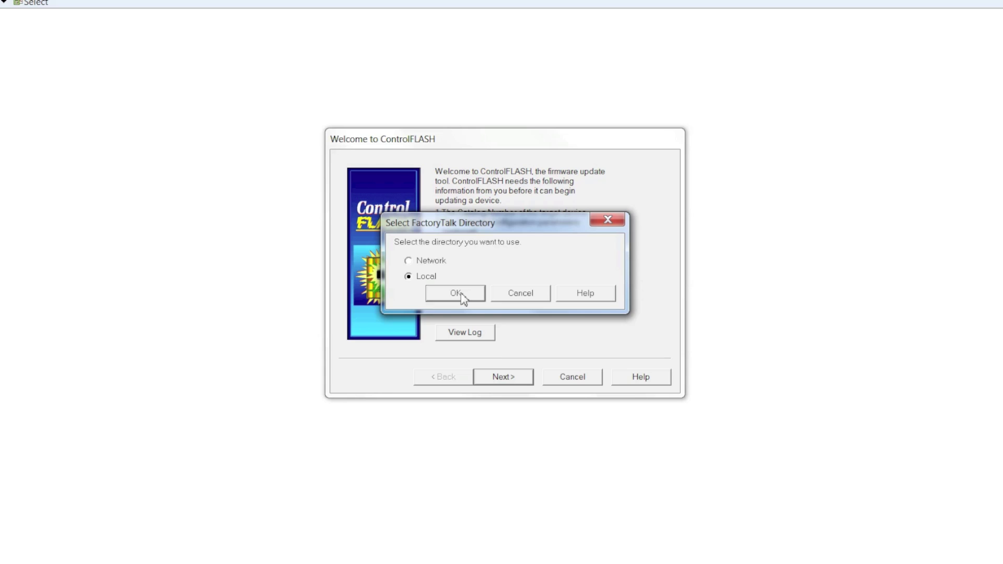
click(461, 295)
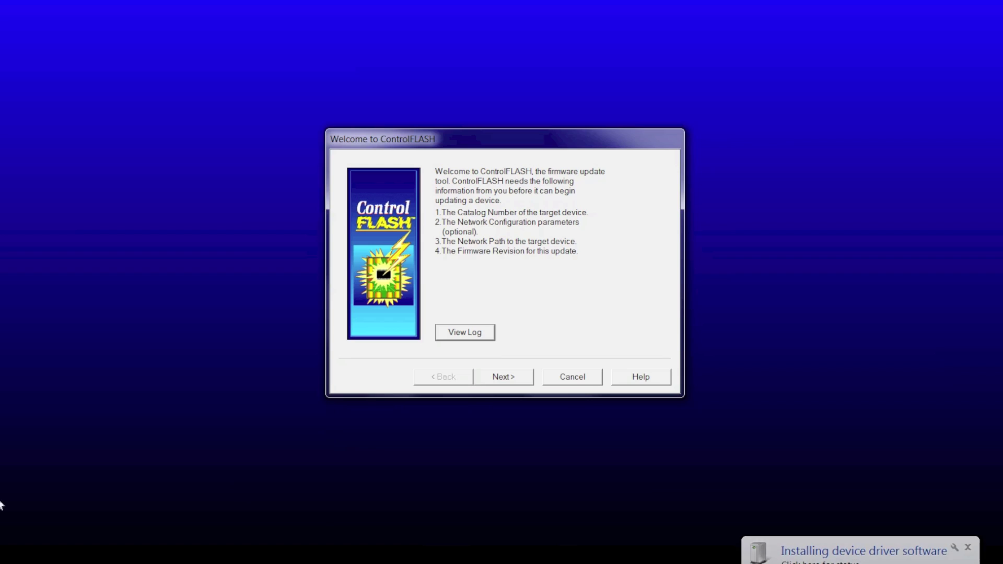
Switch to RSLinx Classic and examine the devices reachable through the AB_ETHIP-1 backplane and the USB driver
key(super)
click(11, 246)
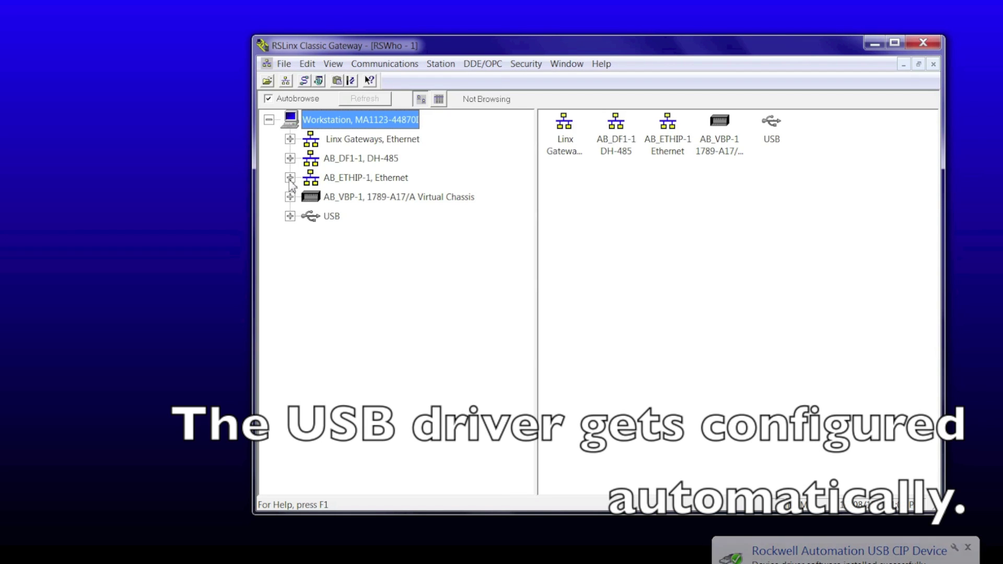
click(290, 178)
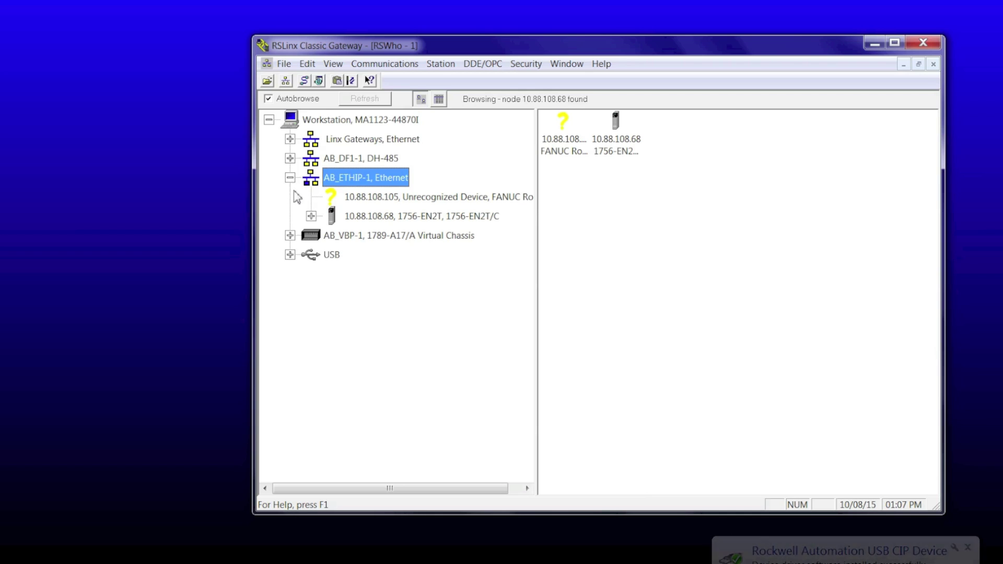
click(311, 215)
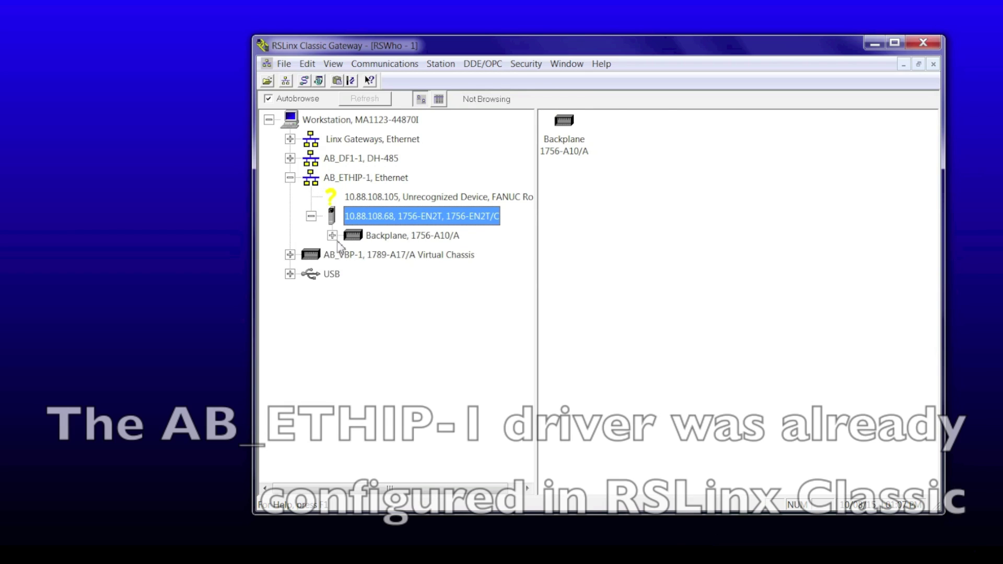
click(332, 235)
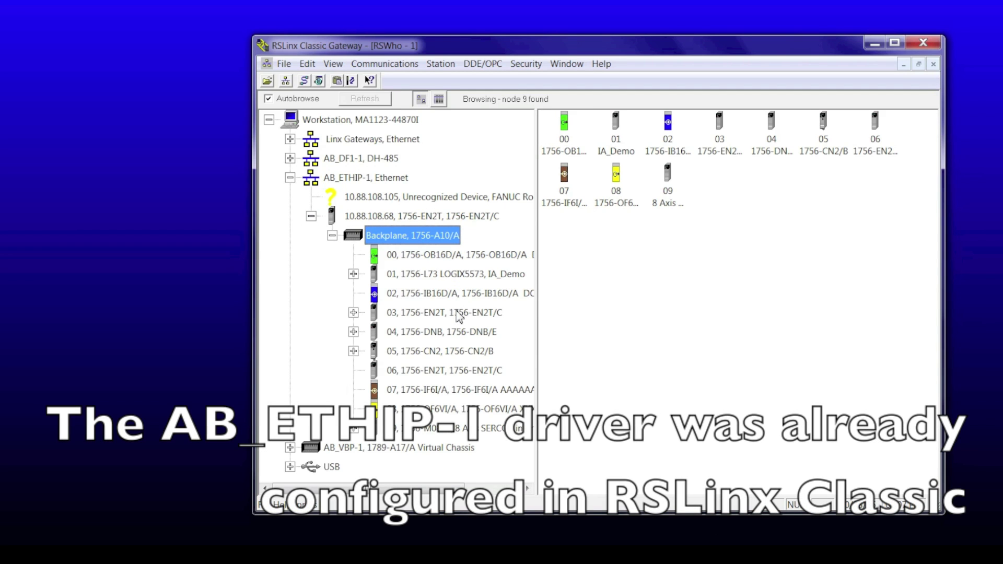
click(290, 177)
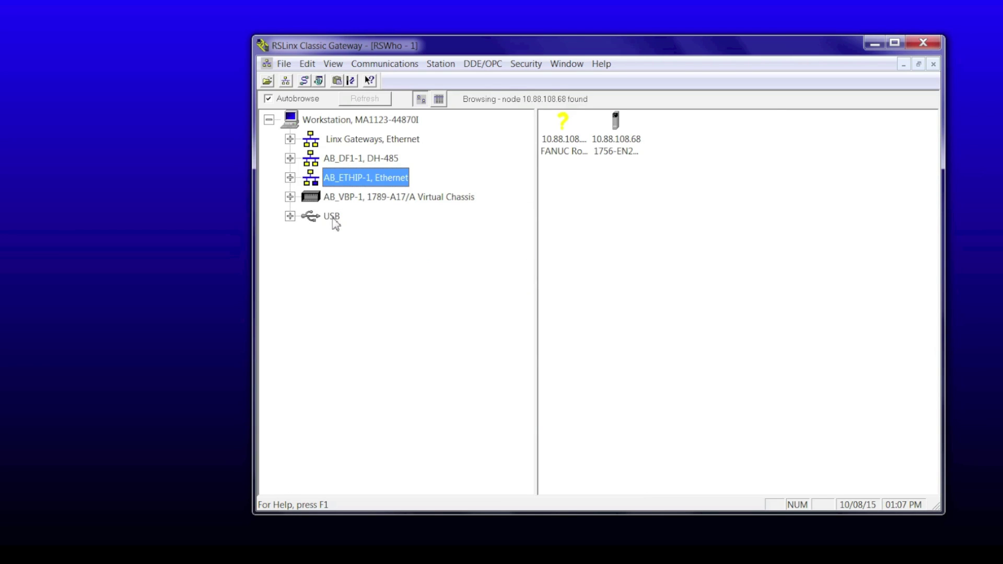
click(290, 217)
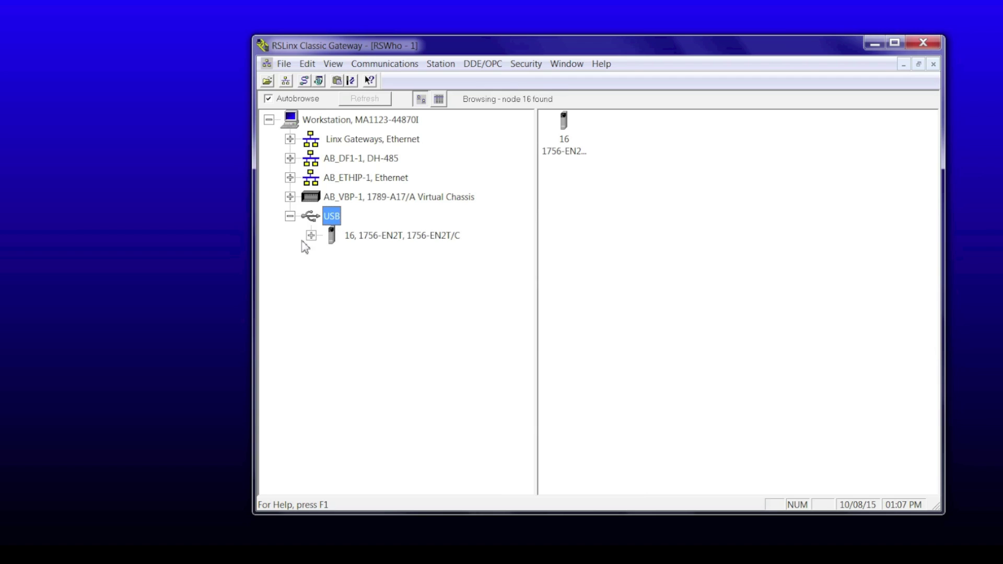
click(370, 240)
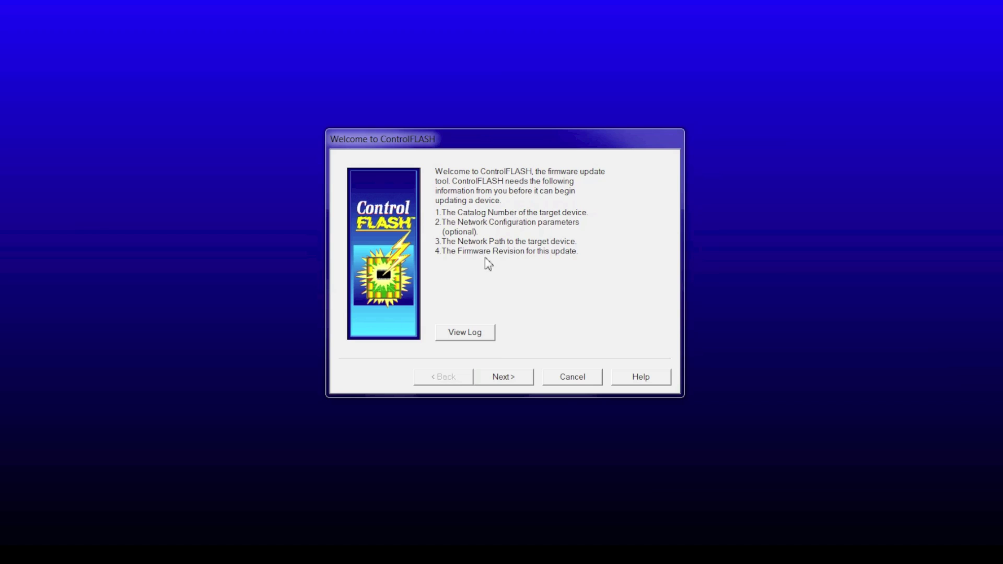
Switch to ControlFLASH and specify 1756-EN2T as the target device's catalog number
click(510, 377)
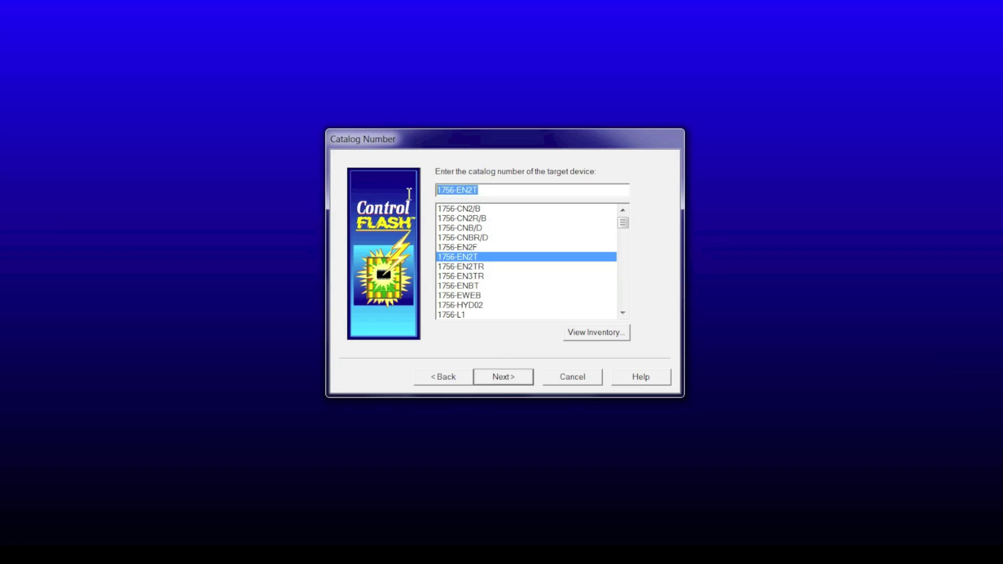
key(BackSpace)
text(1)
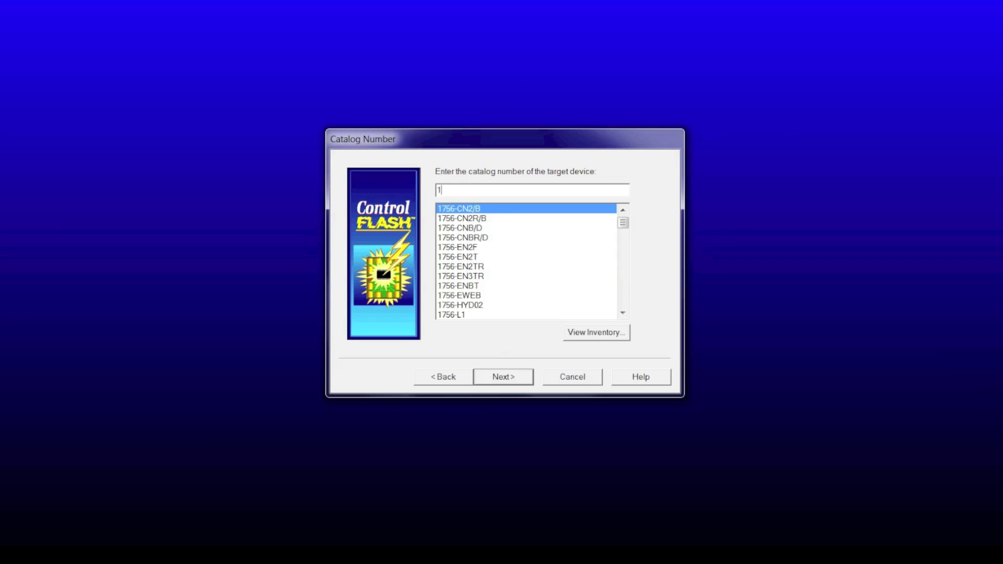
text(756-en)
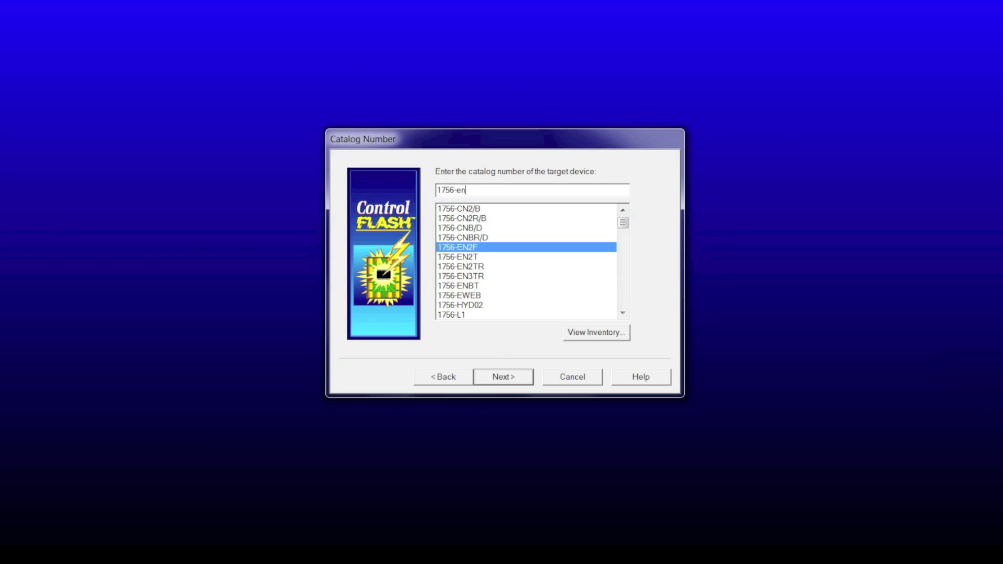
text(2t)
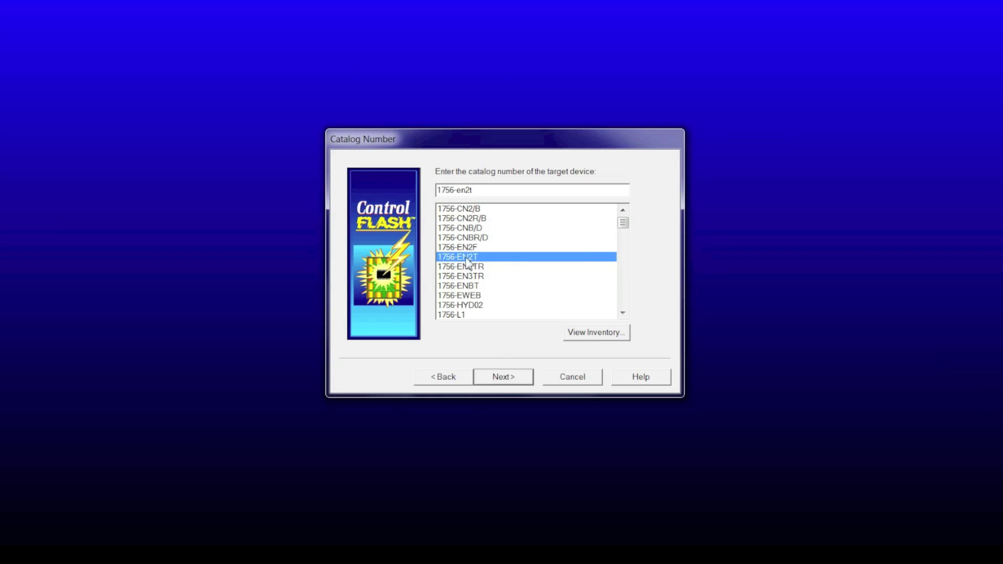
click(511, 378)
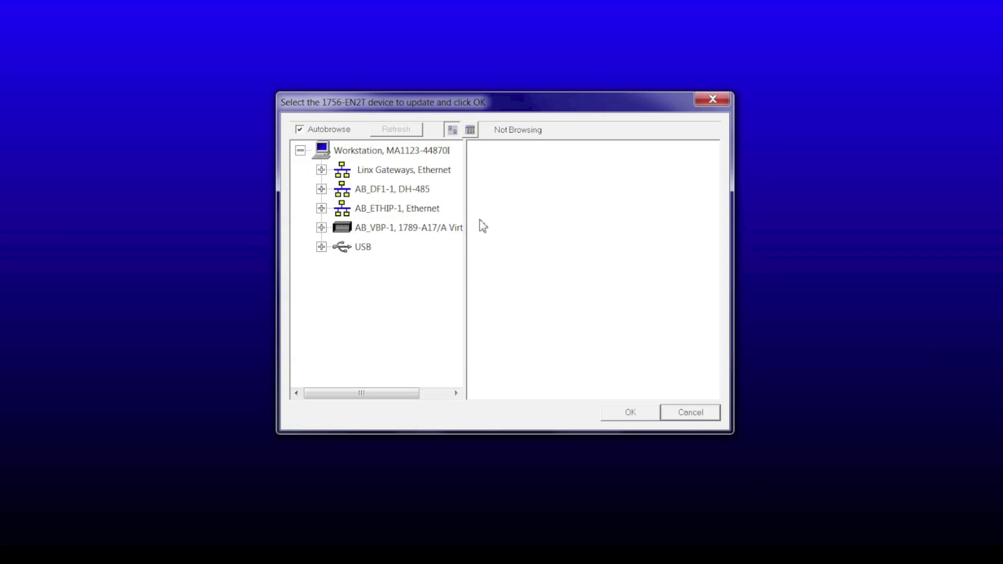
Choose the 1756-EN2T module under the USB driver as the device to update
click(321, 247)
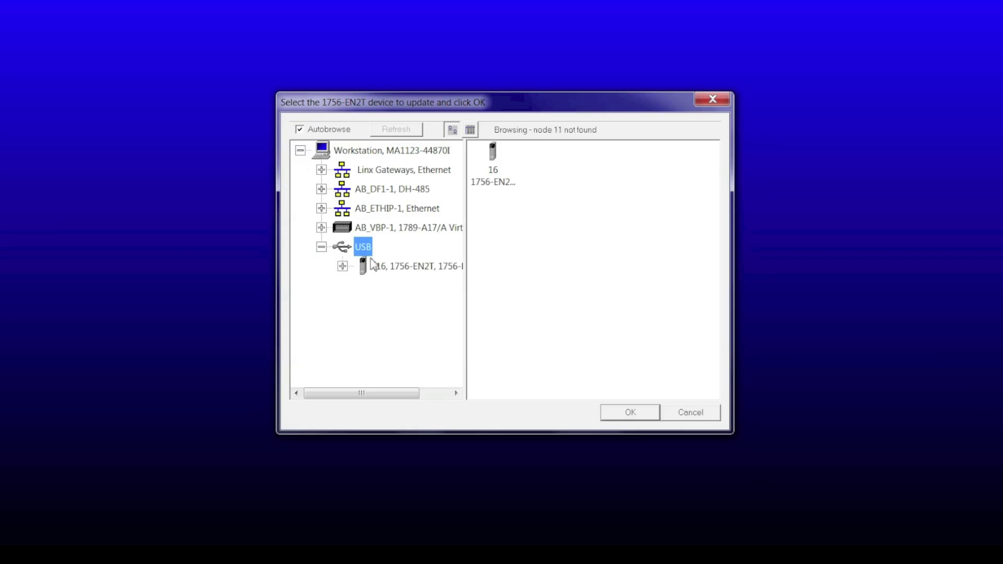
click(415, 270)
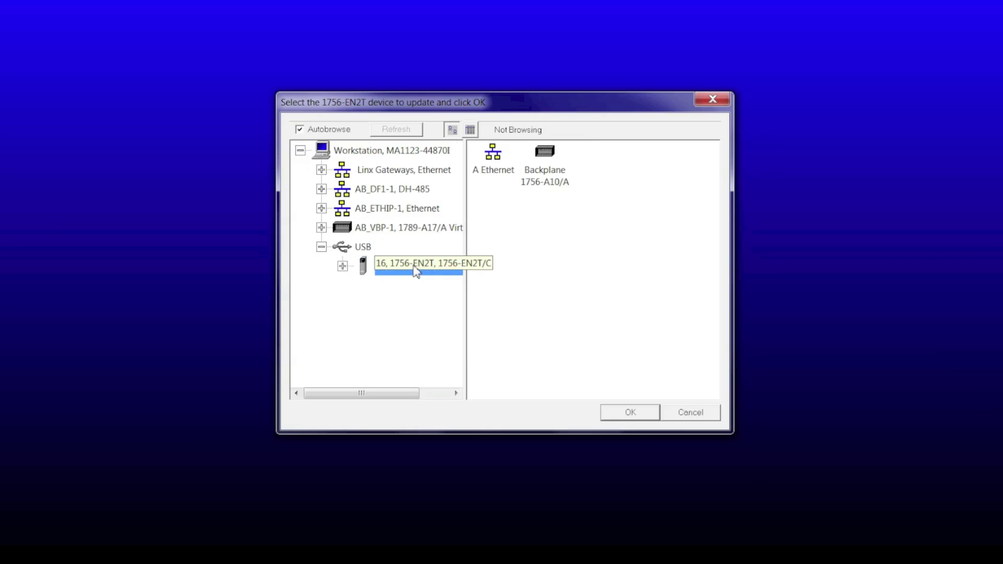
click(616, 413)
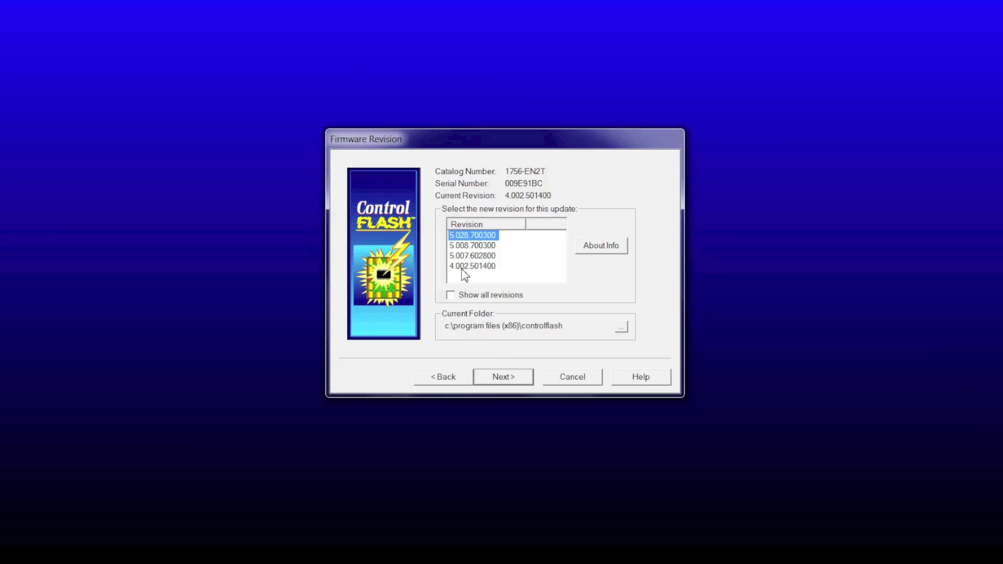
Update the module to firmware revision 5.008.700300, accepting the version warning, and close the update status
click(480, 246)
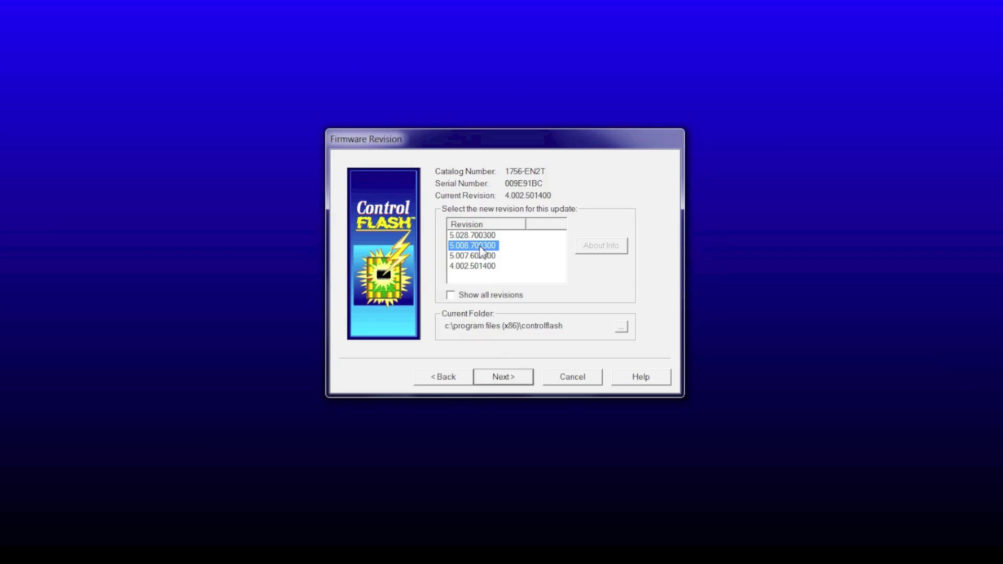
click(511, 382)
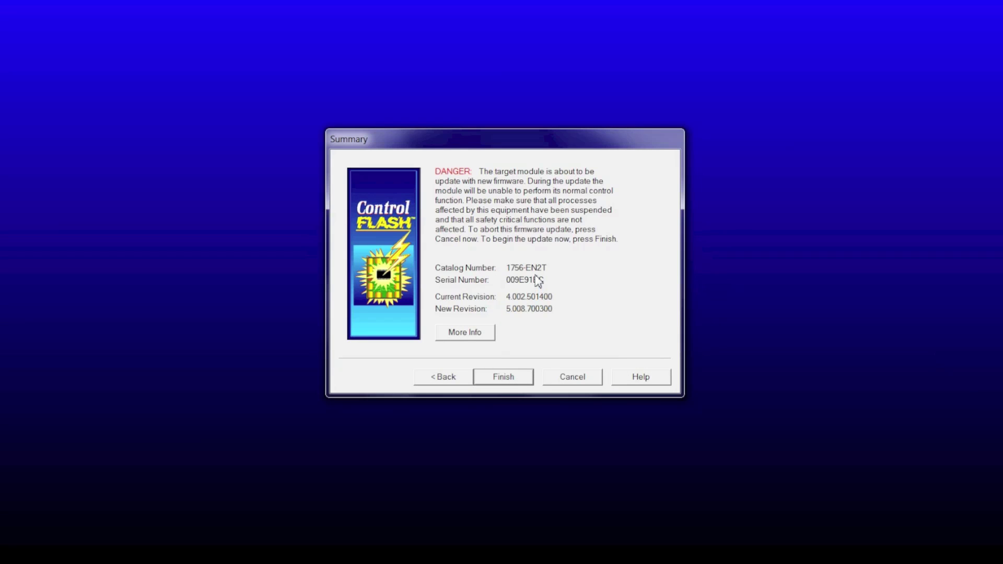
click(507, 377)
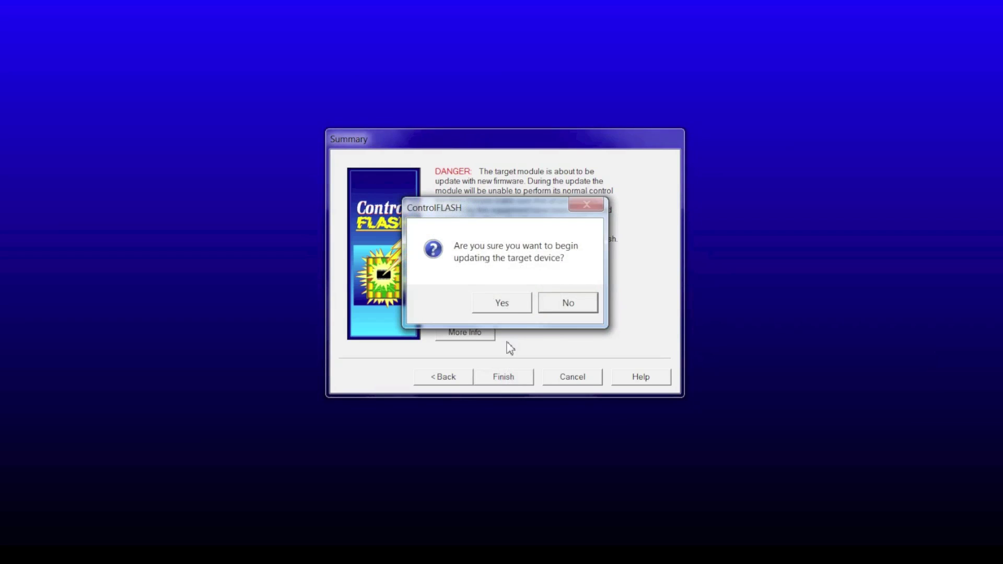
click(505, 306)
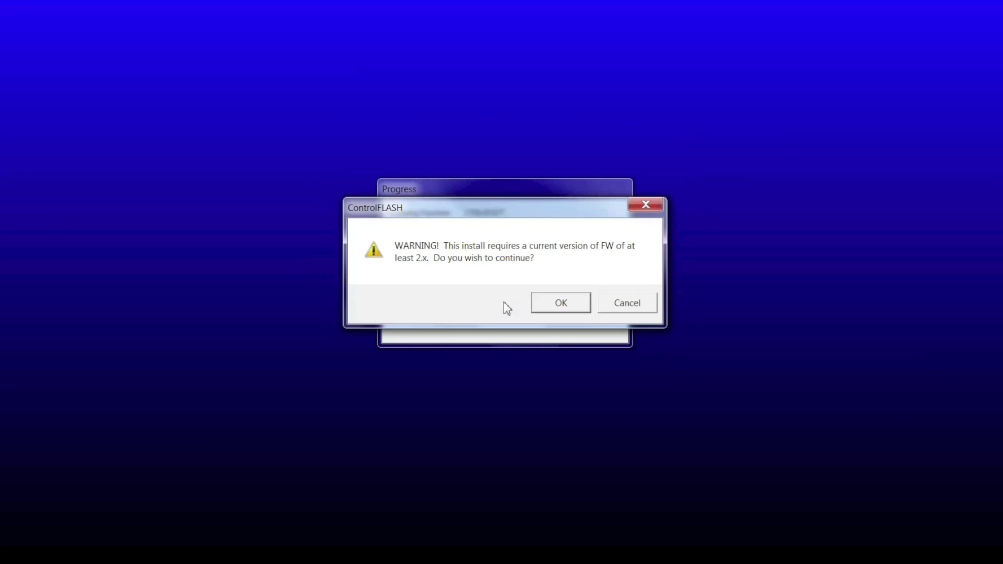
click(562, 305)
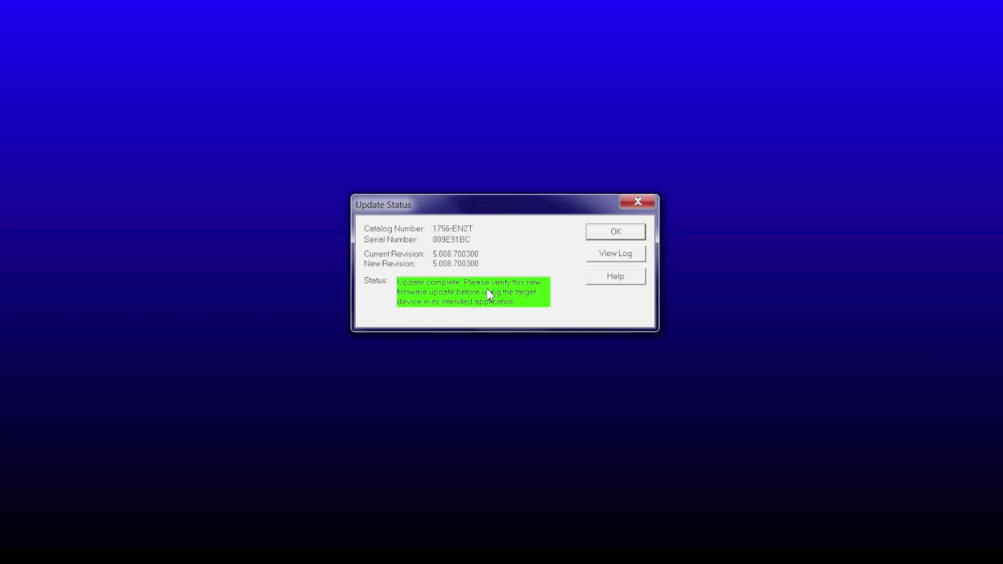
click(600, 236)
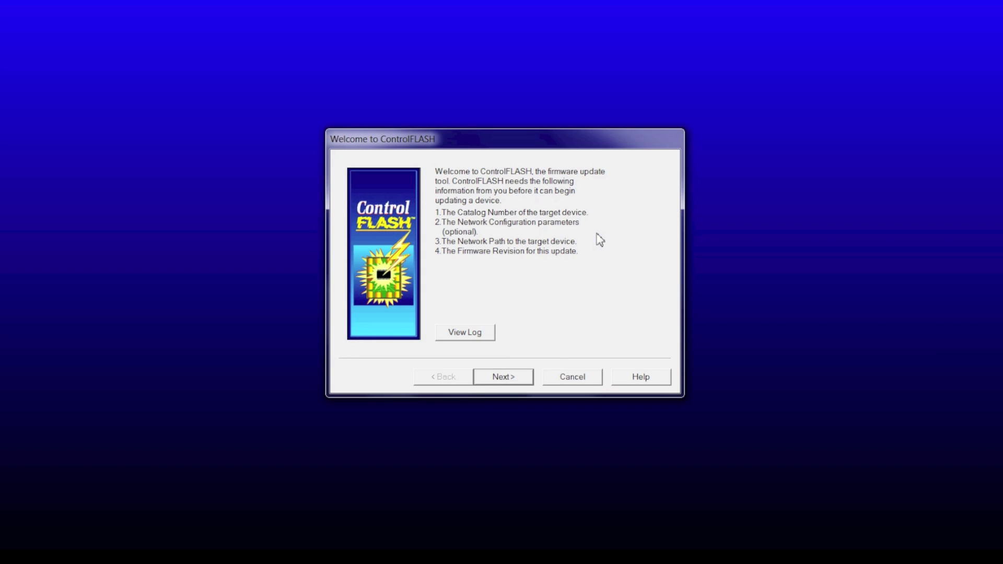
End the ControlFLASH session and check the device properties of the USB-connected 1756-EN2T in RSLinx Classic for its firmware revision
click(574, 379)
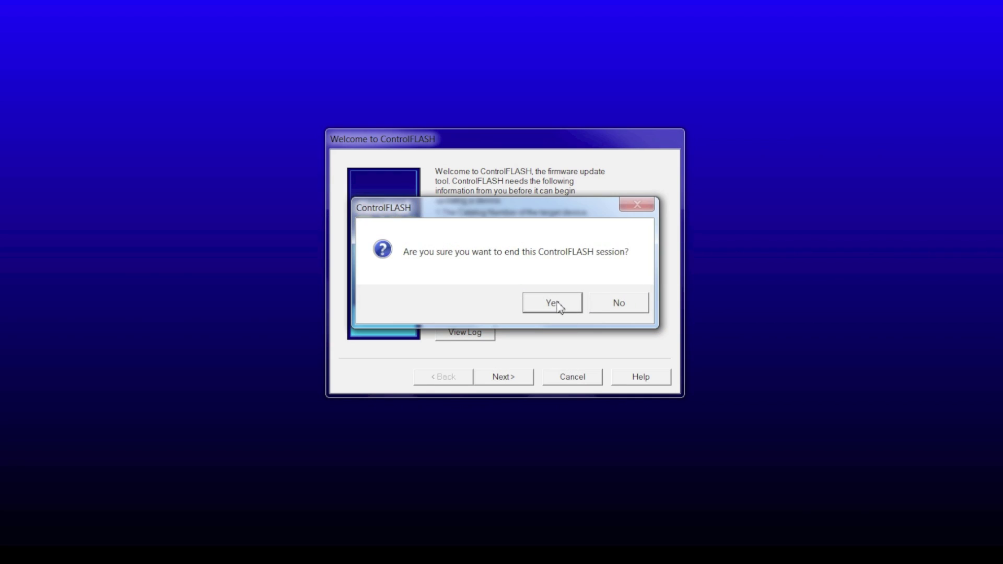
click(555, 304)
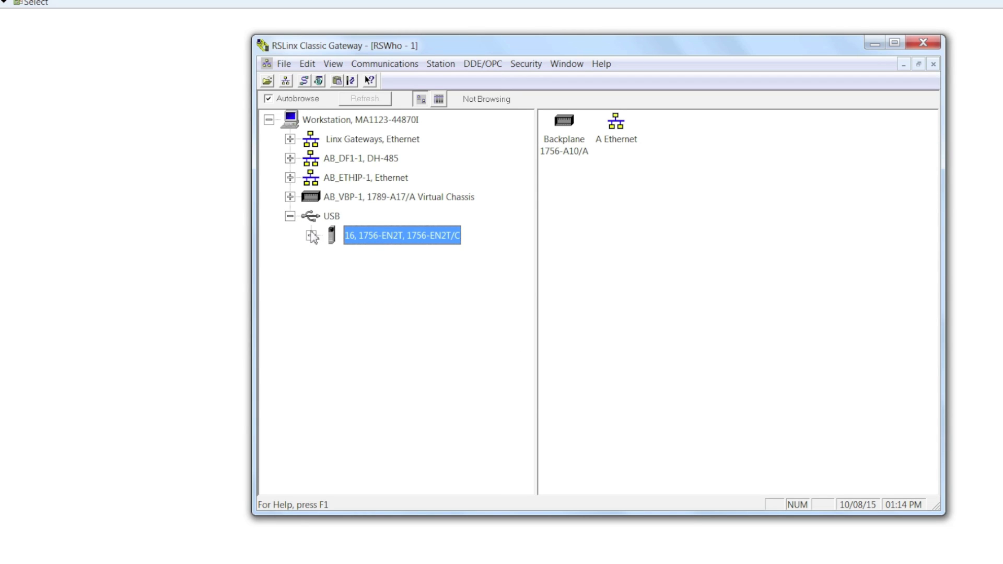
right_click(373, 240)
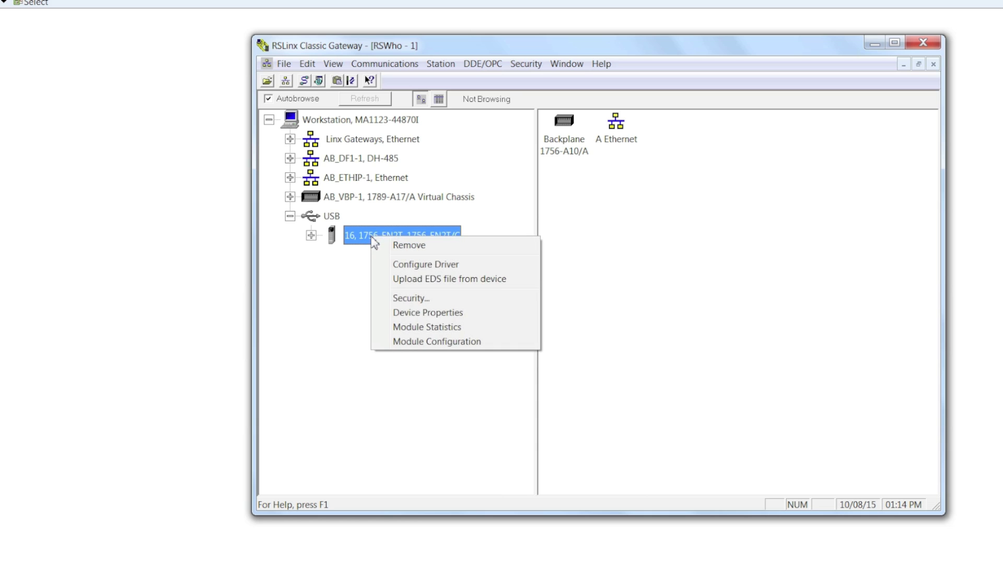
click(442, 314)
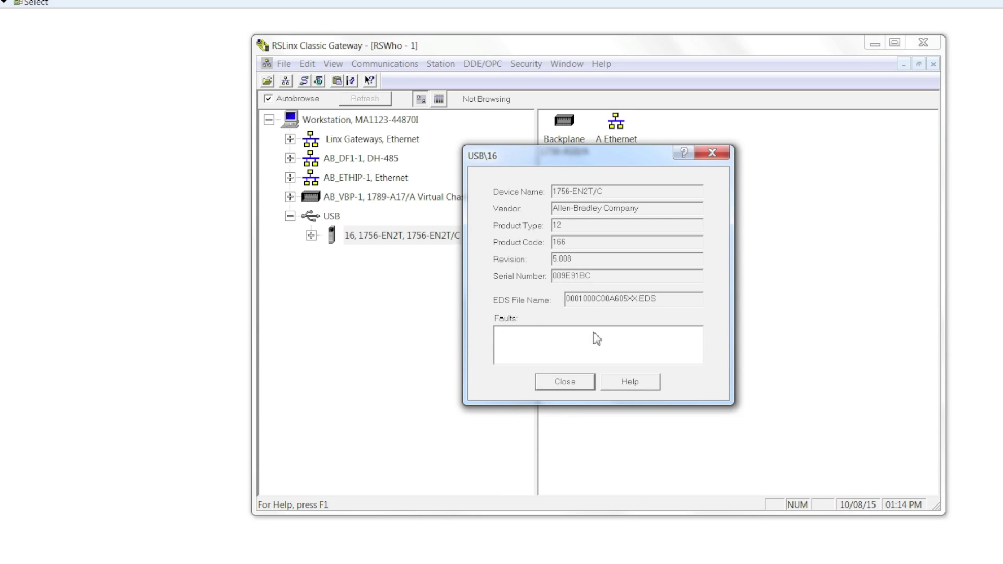
click(584, 385)
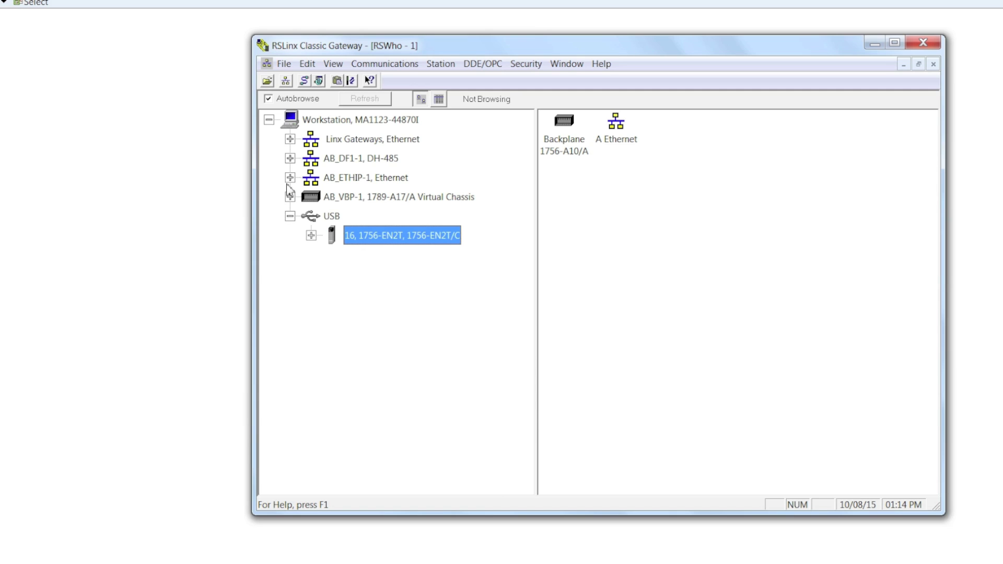
Browse the AB_ETHIP-1 backplane and check the firmware revision in the device properties of the 1756-EN2T in slot 06
click(290, 178)
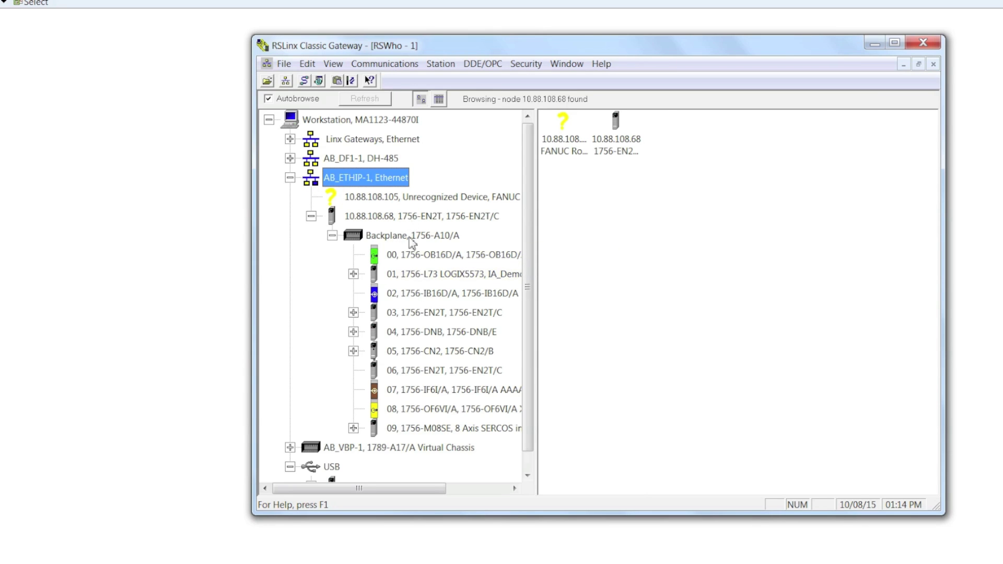
click(412, 237)
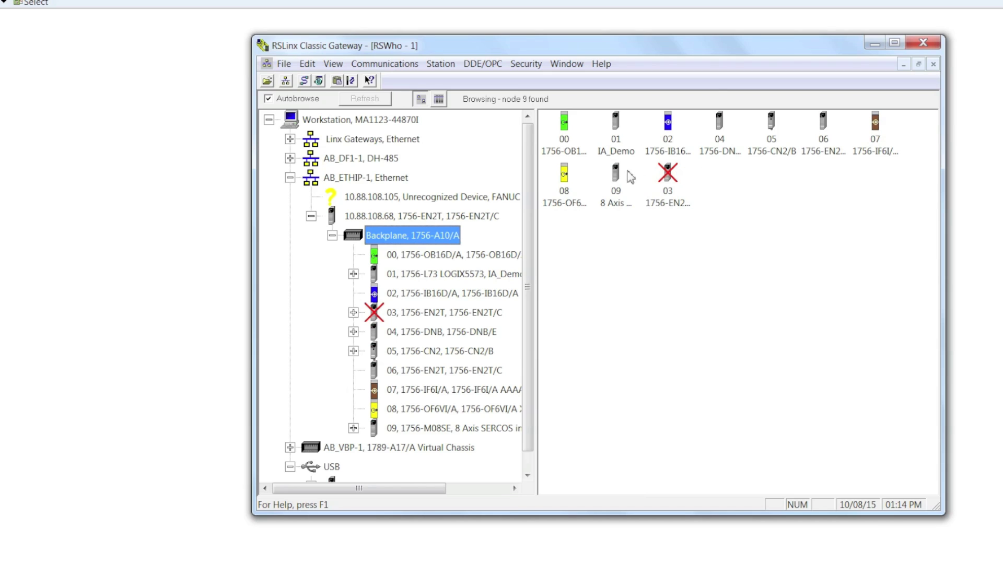
click(832, 134)
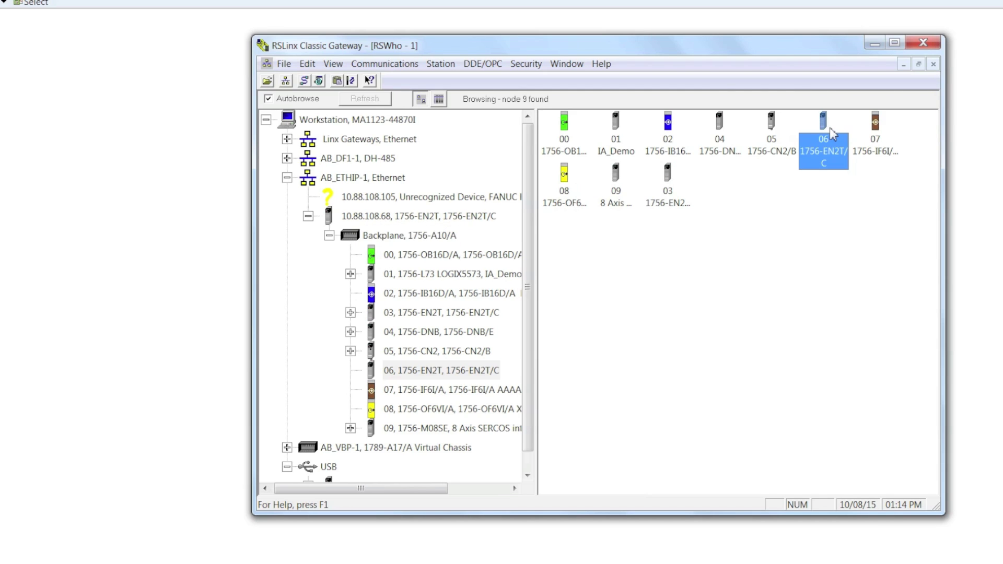
right_click(830, 128)
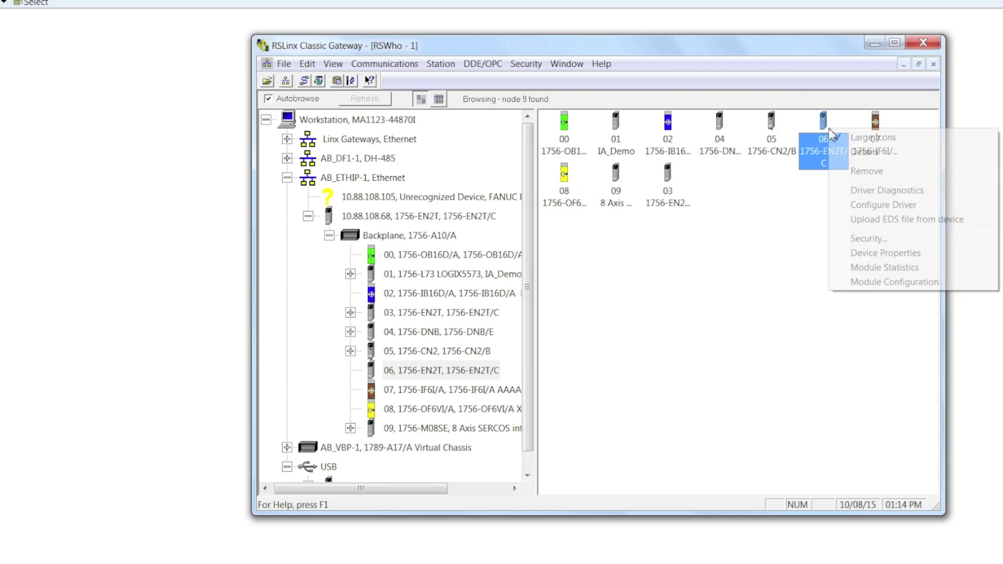
click(888, 254)
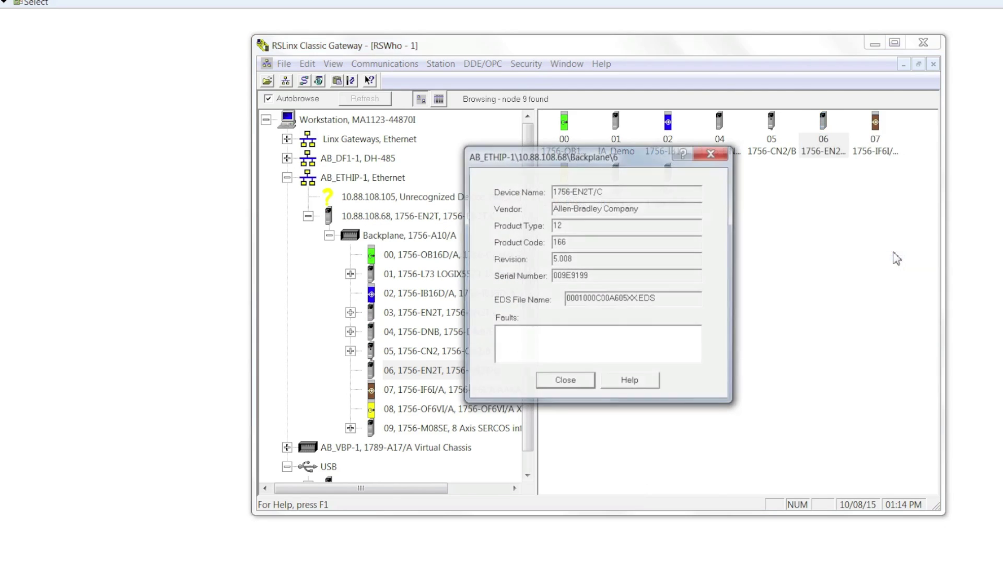
click(582, 386)
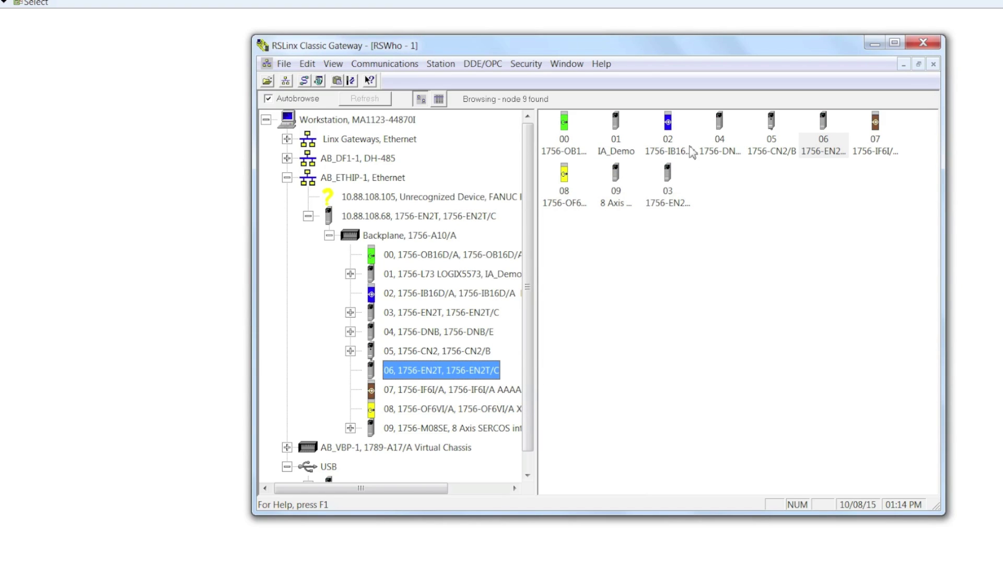
Check the firmware revision in the device properties of the 1756-EN2T in backplane slot 03
click(431, 313)
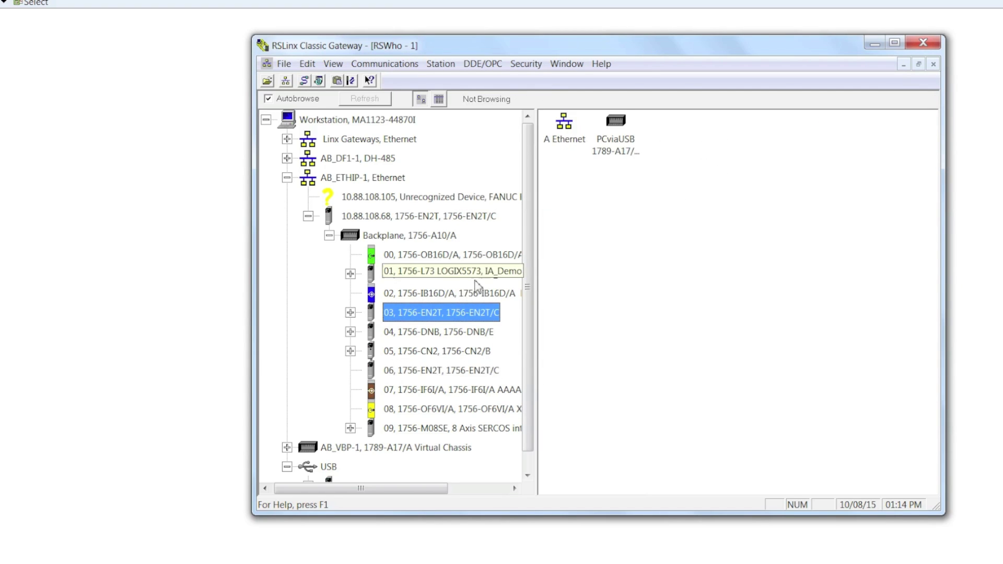
right_click(463, 315)
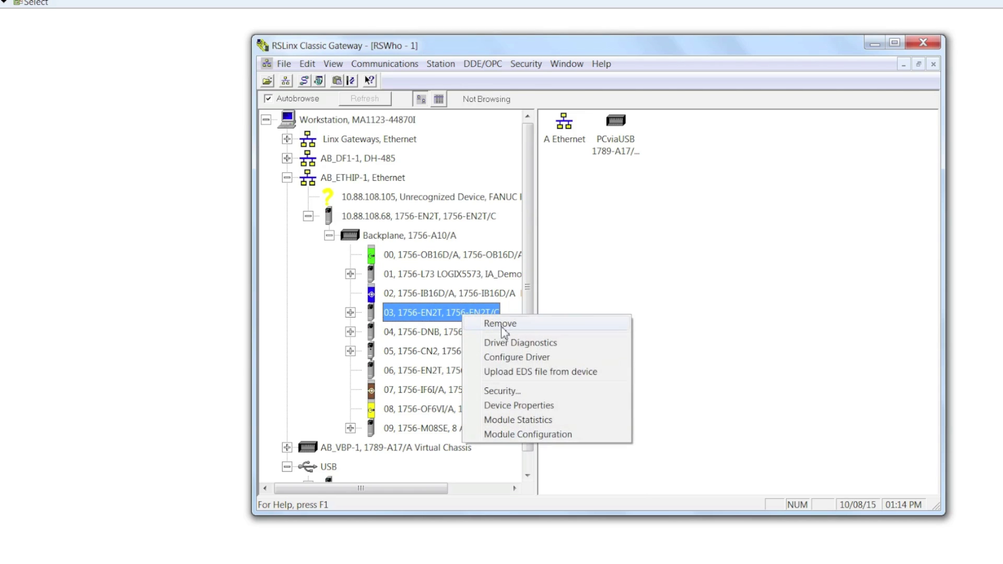
click(524, 420)
key(Escape)
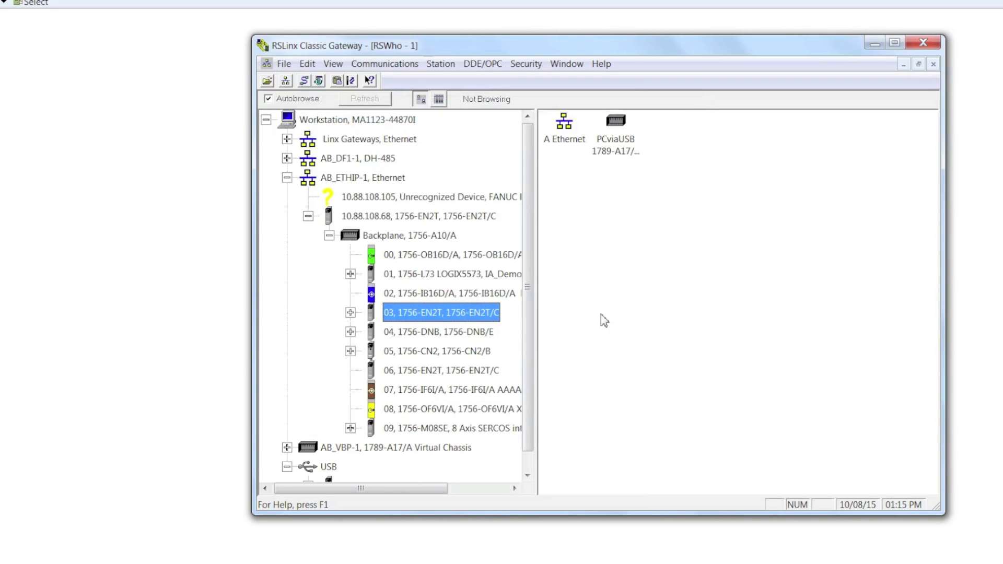
right_click(462, 312)
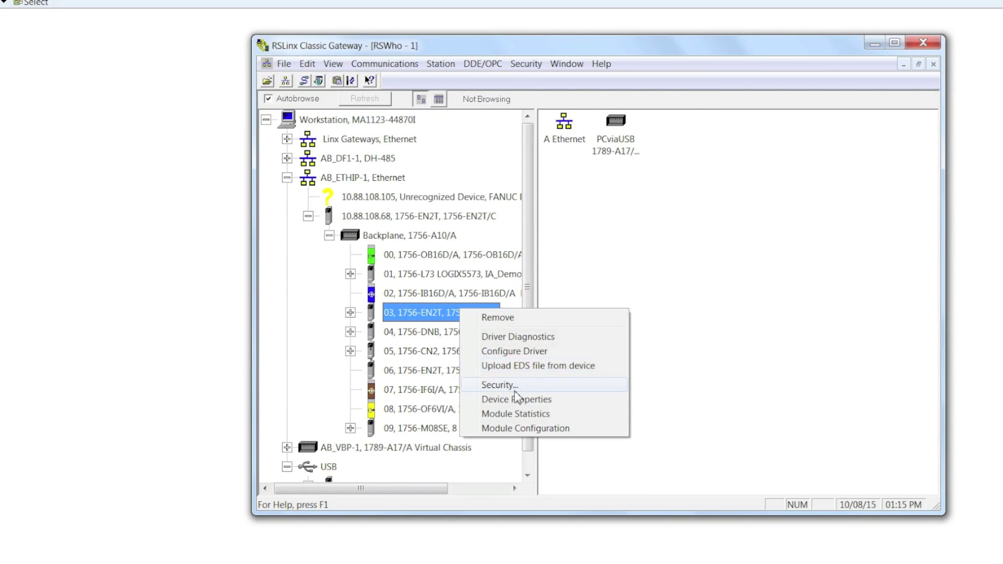
click(516, 399)
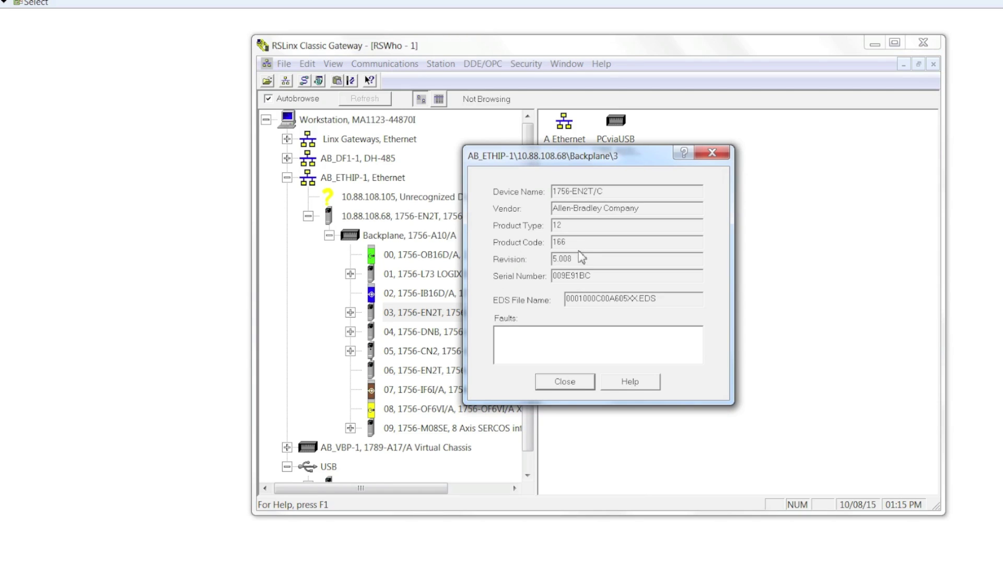
click(584, 389)
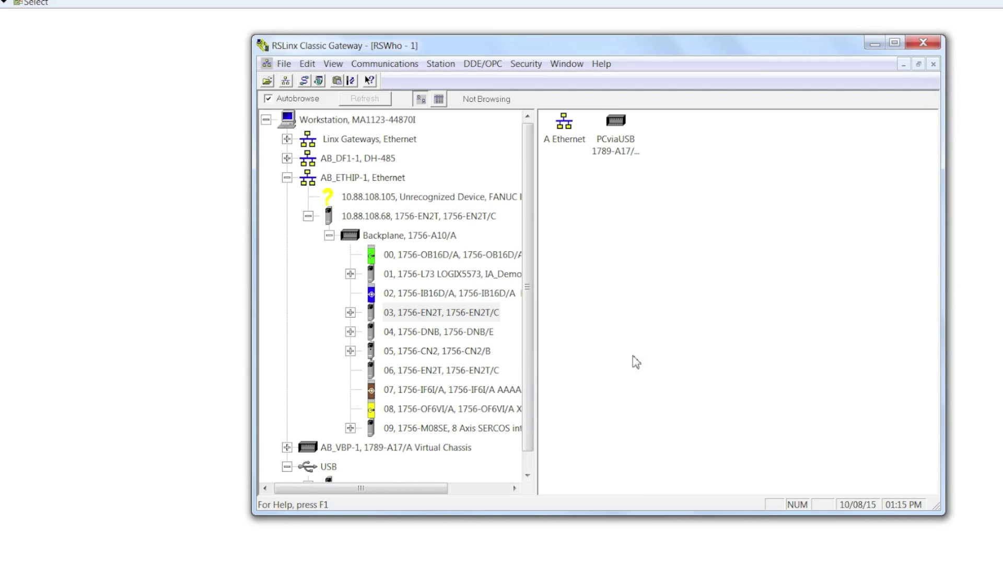